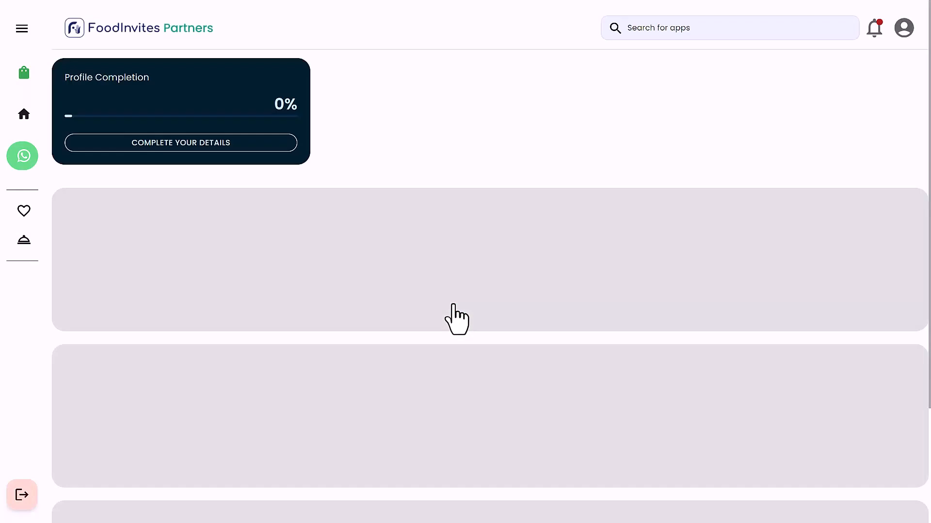
Open the Menus app in the Menu Management section
scroll(453, 304, down, 1)
scroll(454, 305, down, 10)
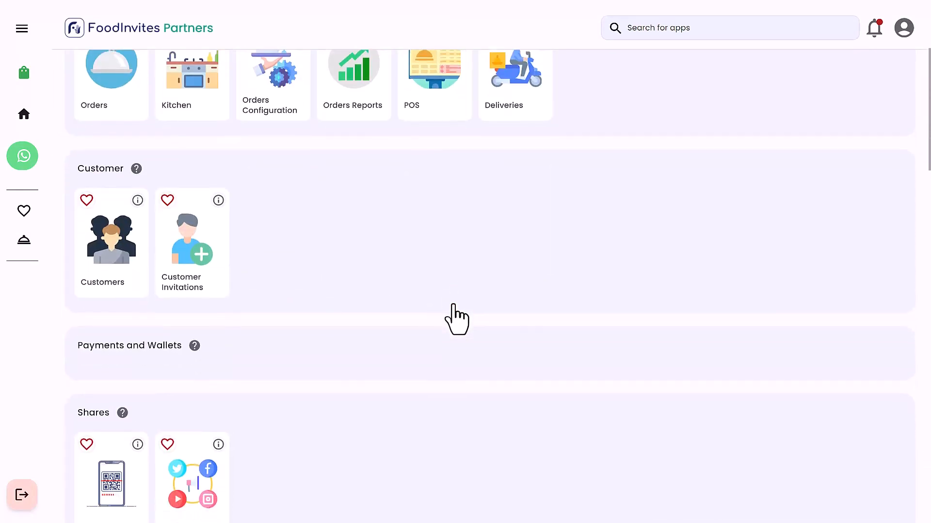
scroll(454, 305, down, 3)
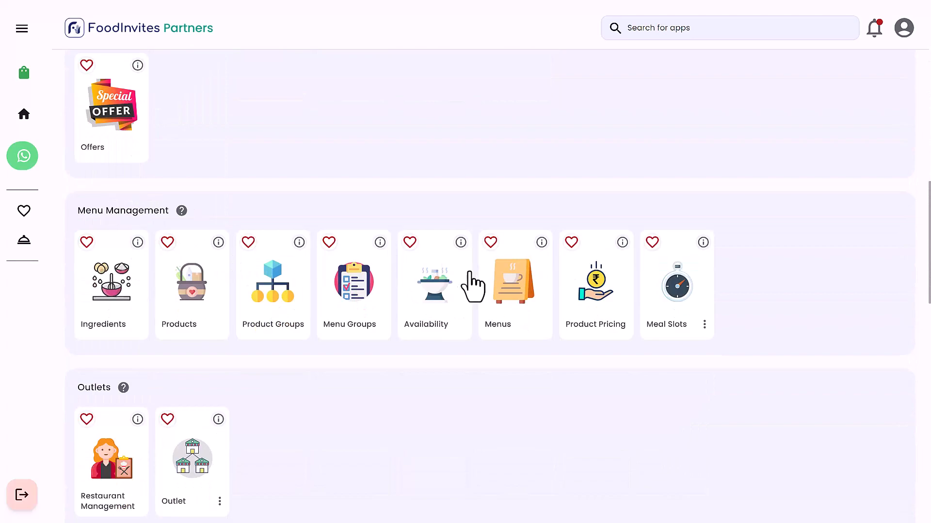
click(510, 281)
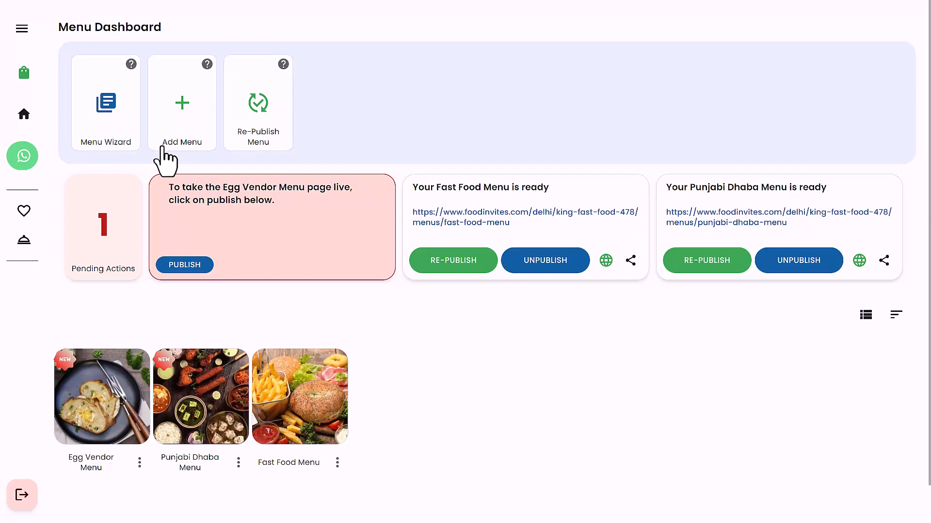
Review the high-priority item in the menu dashboard's pending actions, and return to the dashboard
click(110, 226)
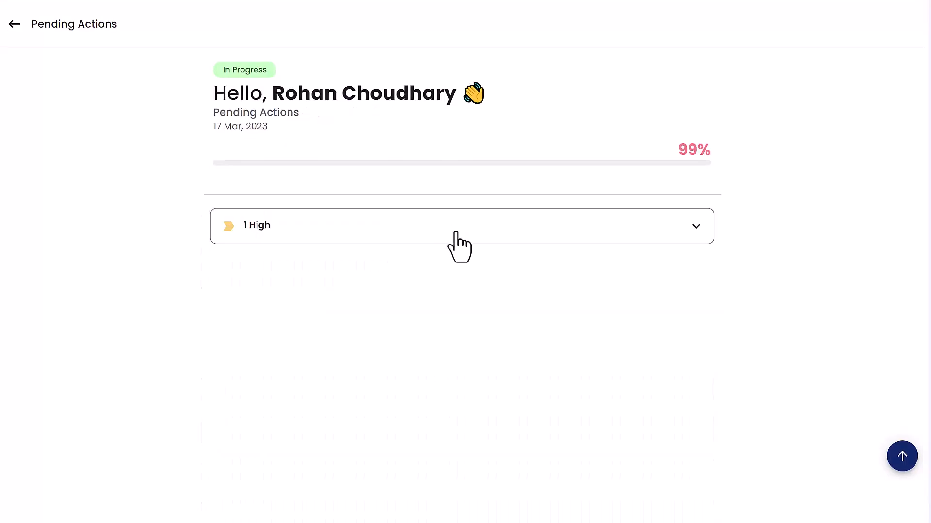
click(530, 245)
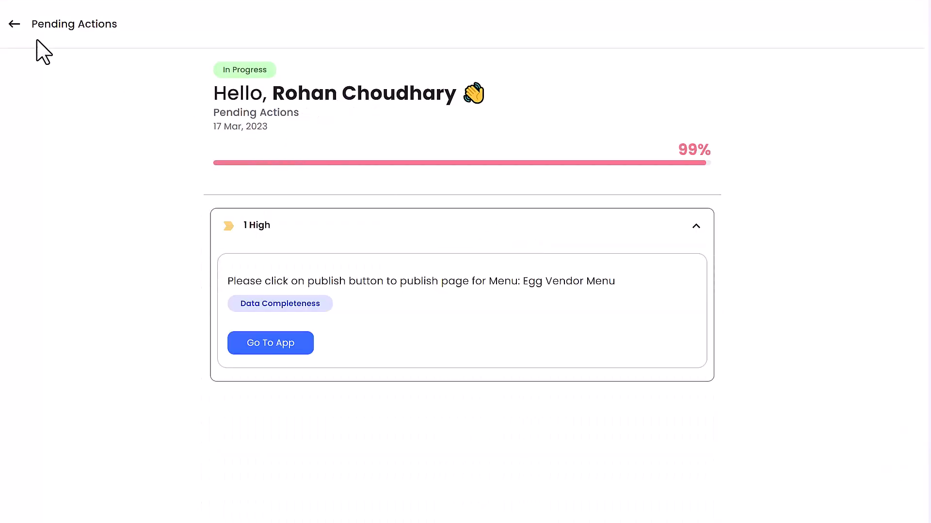
click(15, 24)
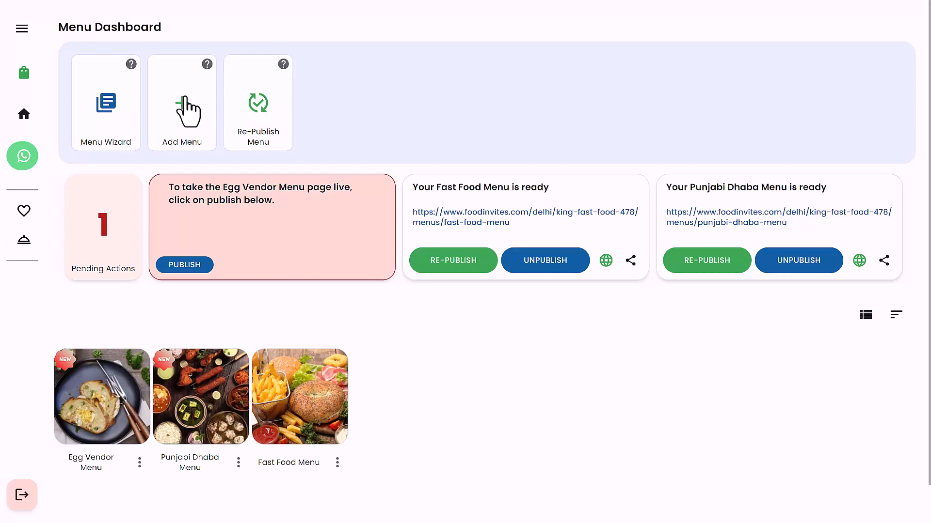
Start a new menu named "Signature Dishes" and paste a description about unique, standout creations representing a chef or restaurant's culinary identity
click(185, 97)
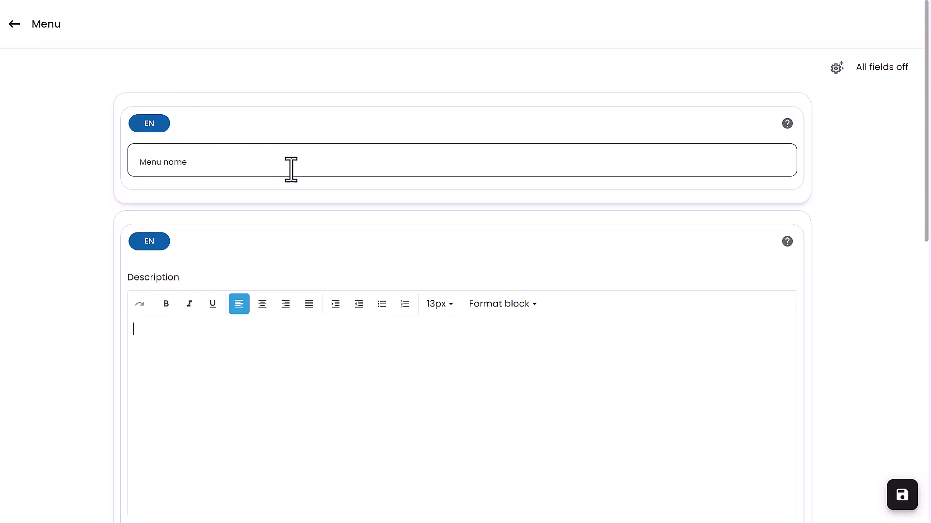
click(195, 163)
text(Signature Dishes)
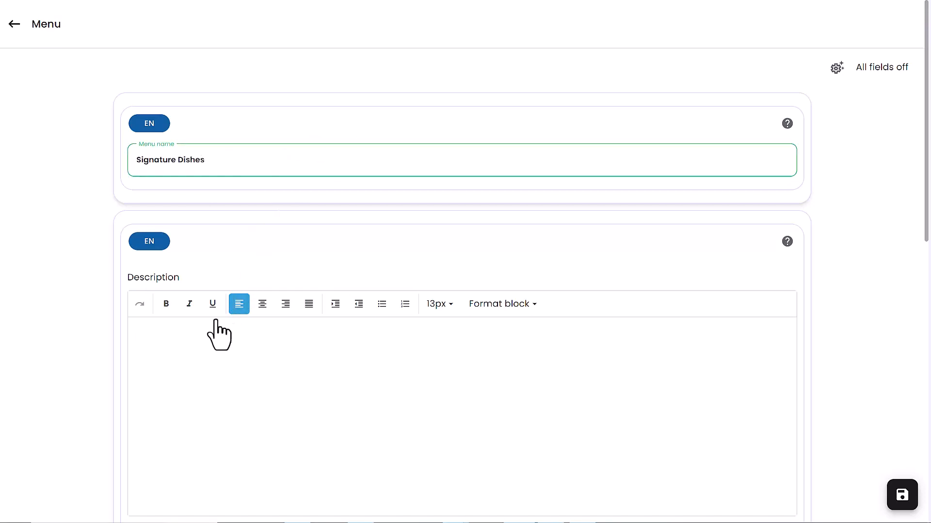
click(197, 337)
text(Signature dishes are unique and standout creations that represent a chef or restaurant's style, expertise, and overall culinary identity)
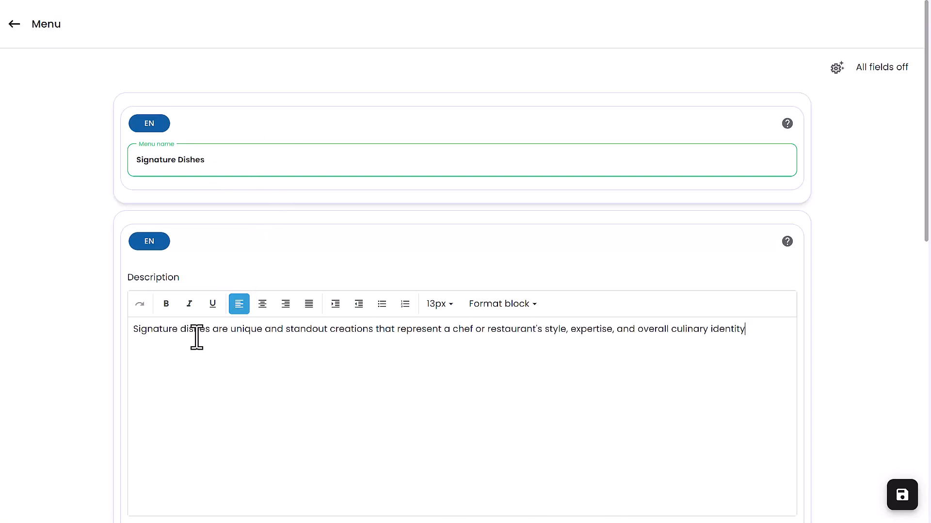
Add the existing "signature menu" picture as the menu's featured image and save the selection
scroll(194, 339, down, 5)
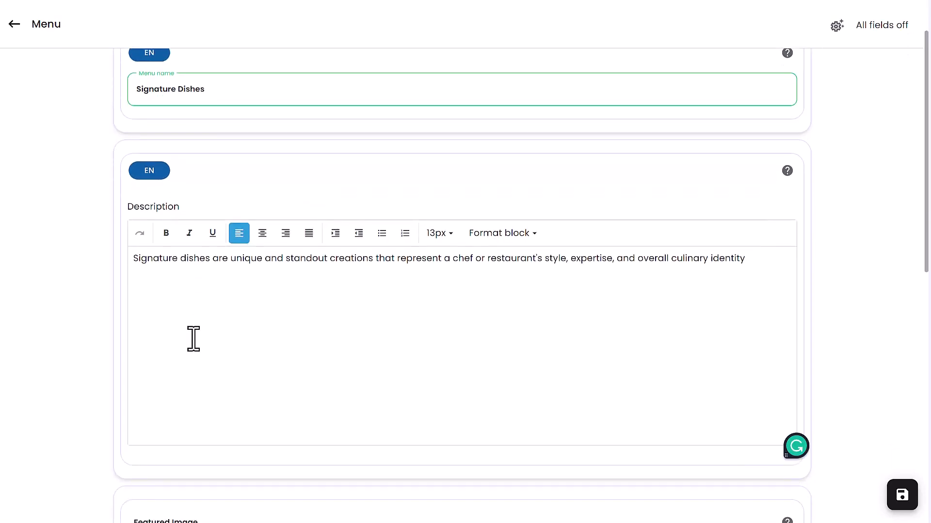
scroll(189, 338, down, 4)
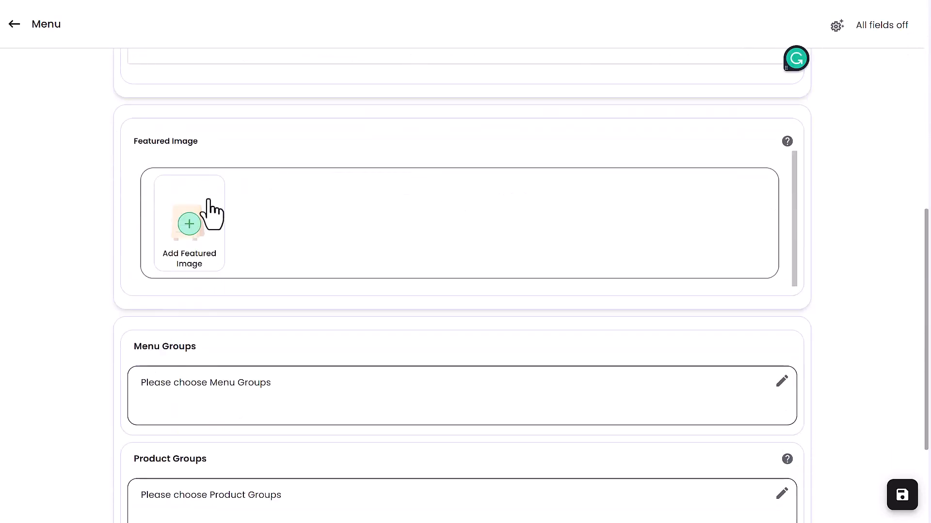
click(212, 234)
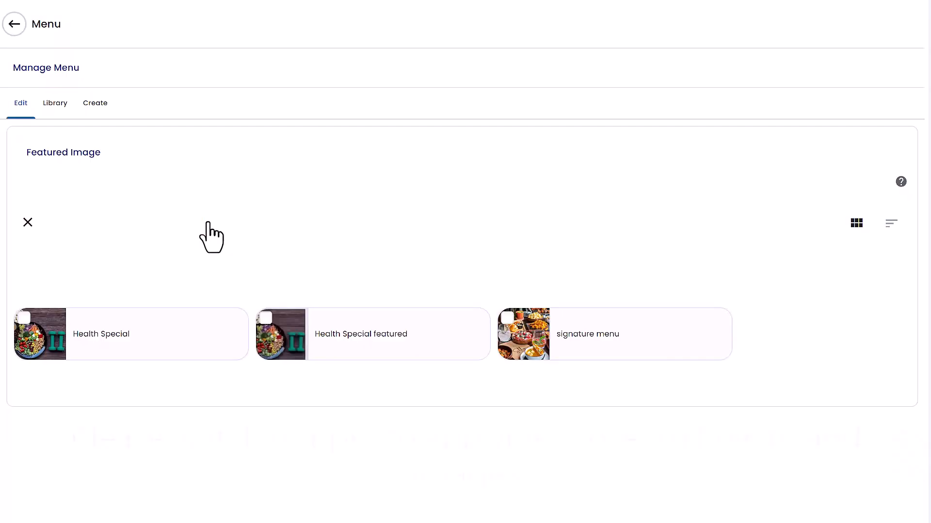
click(509, 323)
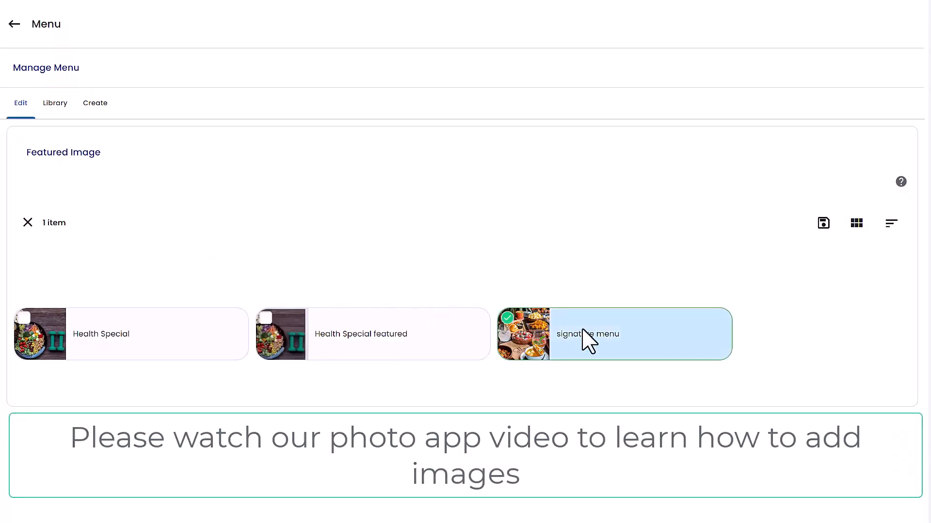
click(823, 223)
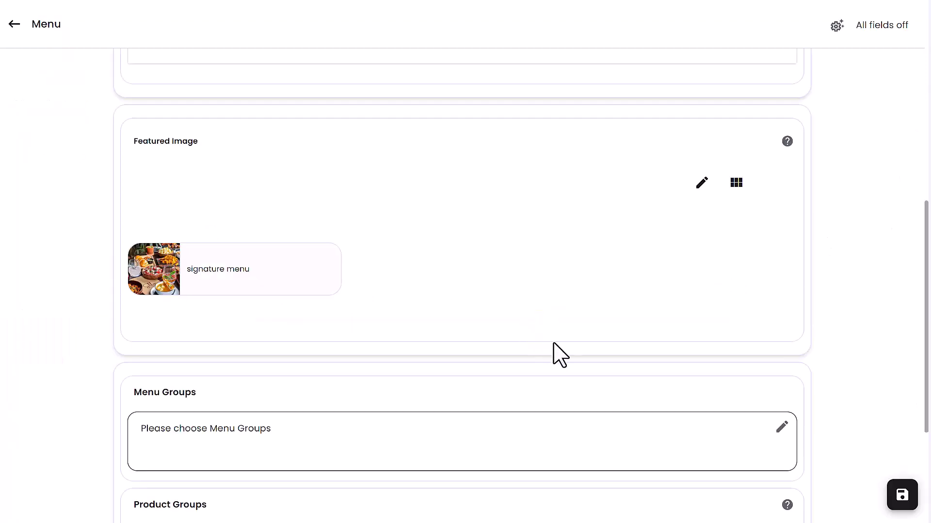
Assign the Veg Main Course and Desserts menu groups to the menu and save the selection
click(735, 423)
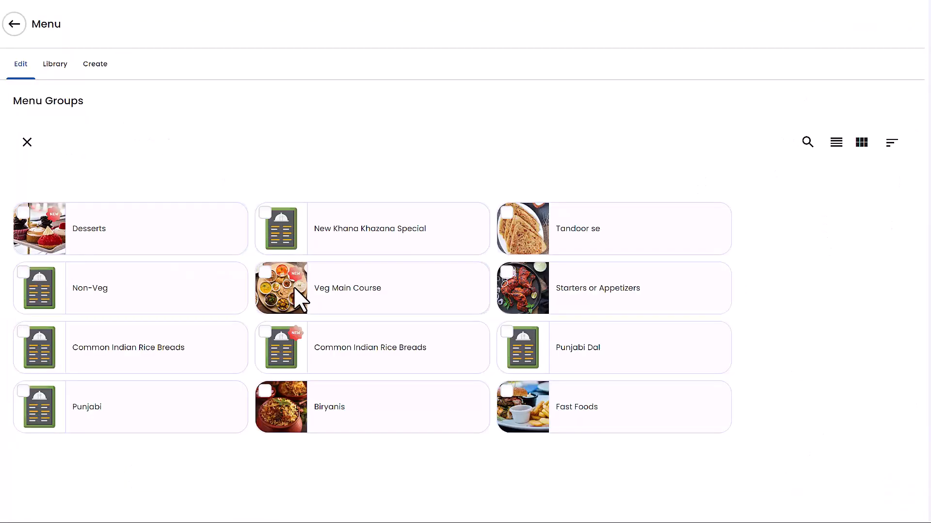
click(295, 288)
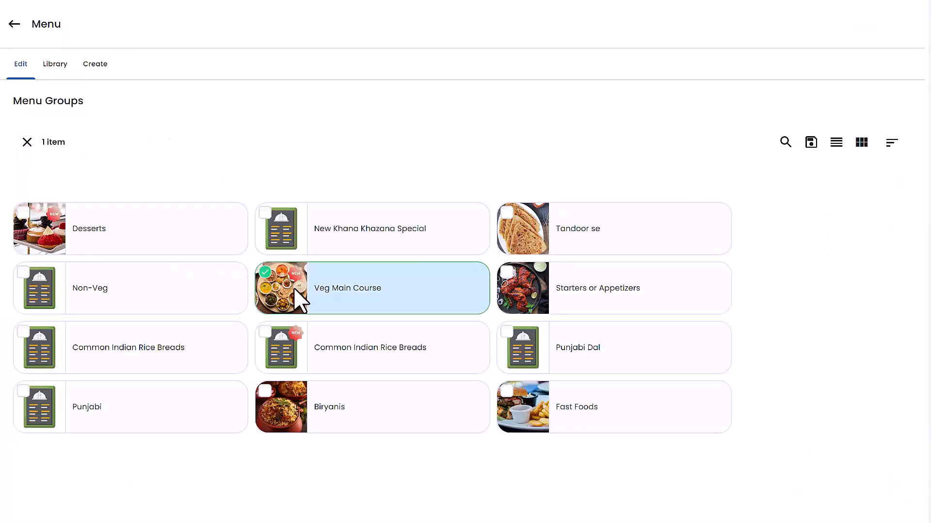
click(88, 224)
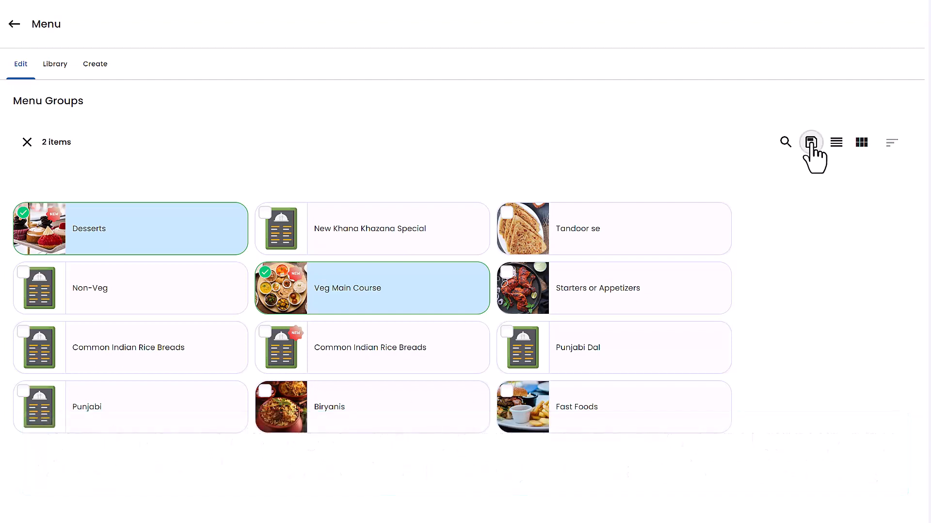
click(810, 142)
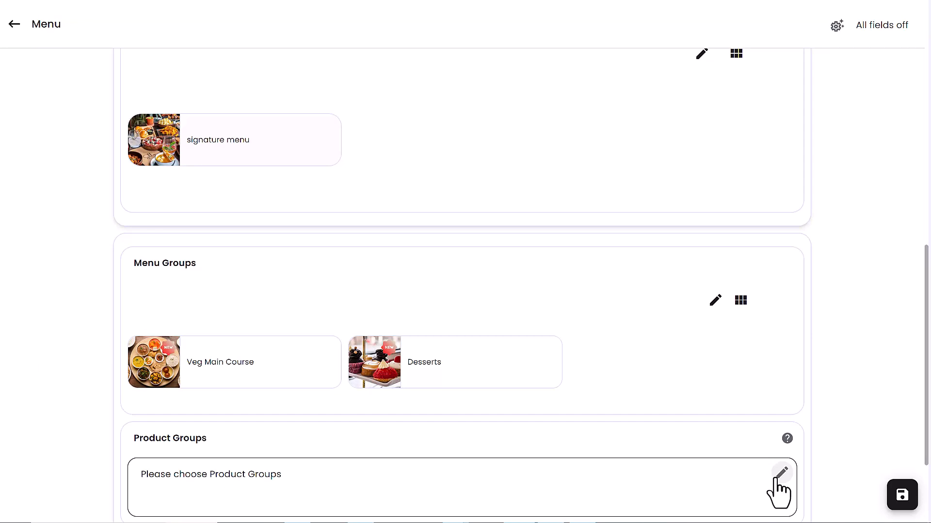
Read the help on product groups, and assign the Coffee and Biryani product groups to the menu
click(787, 438)
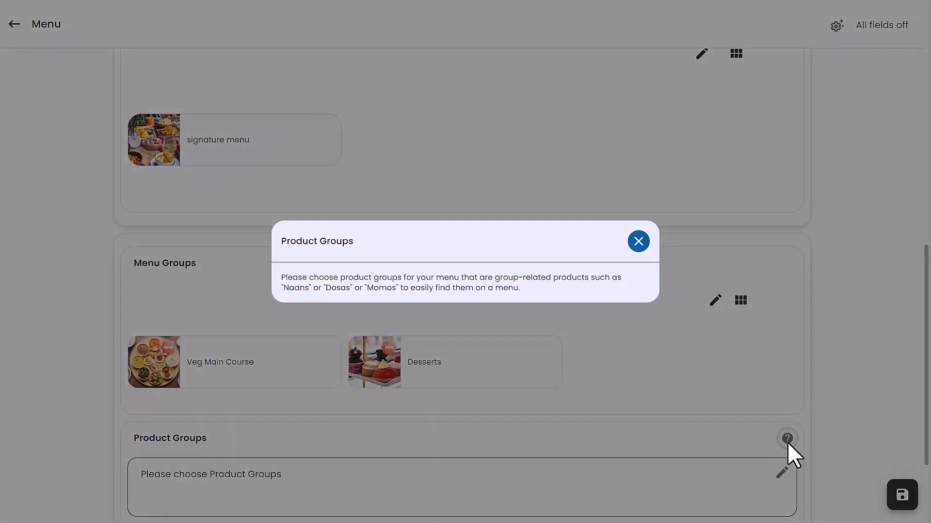
click(638, 246)
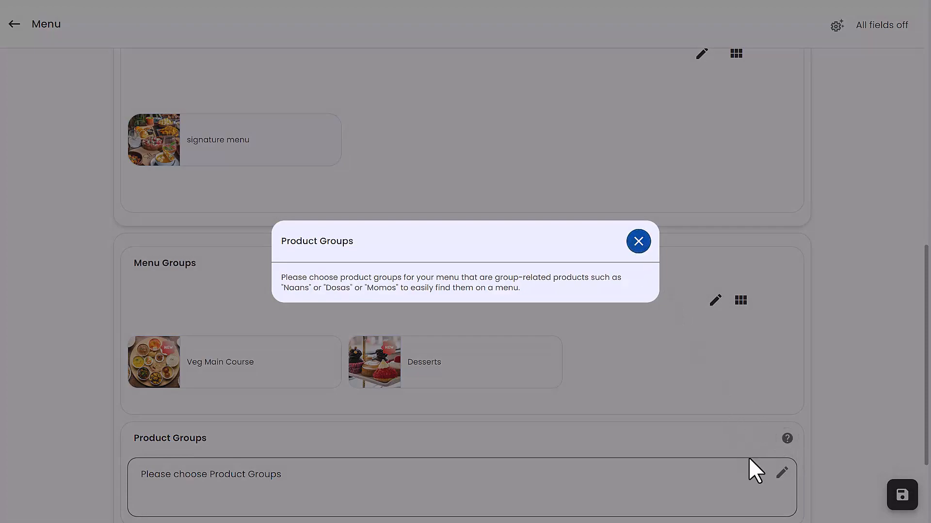
click(785, 478)
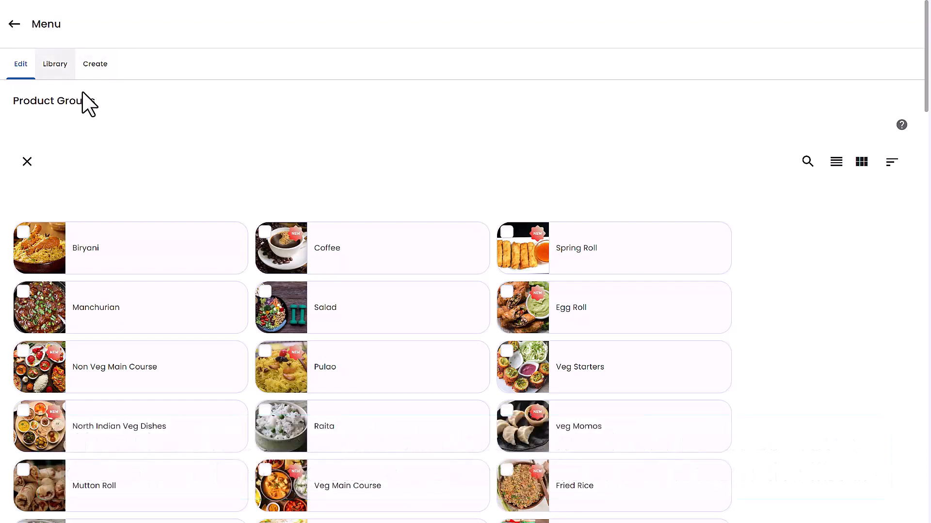
click(263, 236)
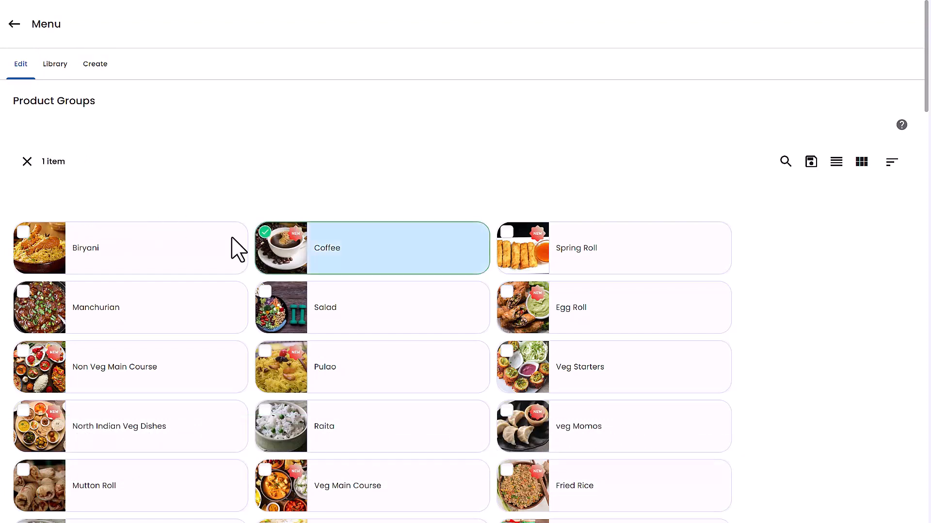
click(50, 244)
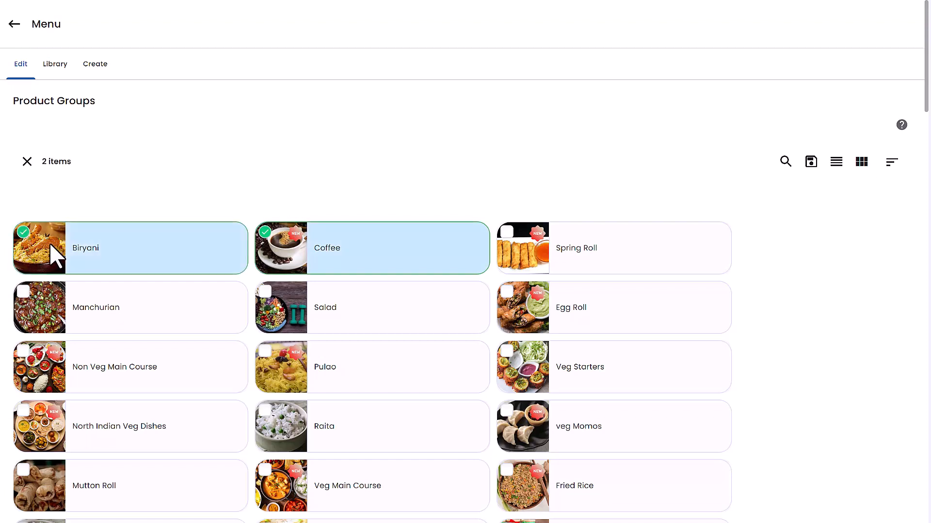
click(815, 167)
Add the products Black Forest, Pinni, Salty Lassi and Rasmalai to the menu, and save the new menu
scroll(652, 322, down, 2)
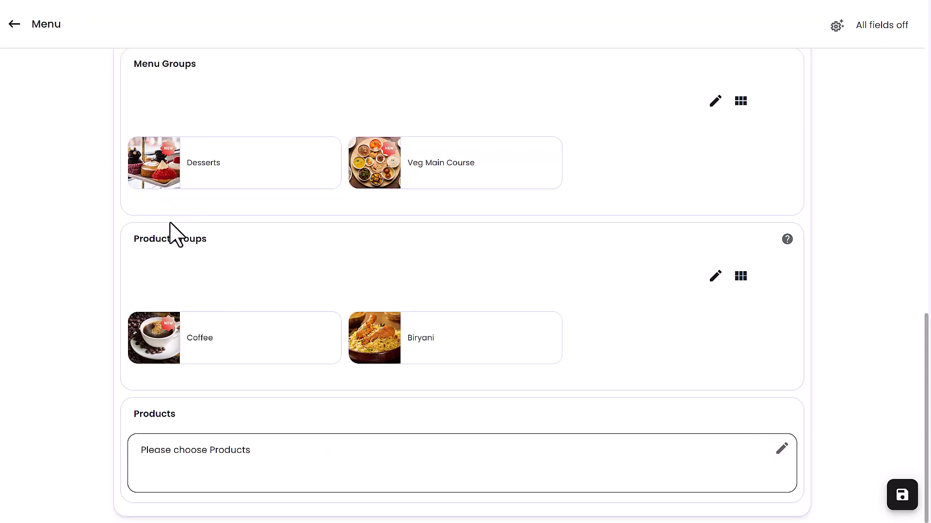
click(782, 448)
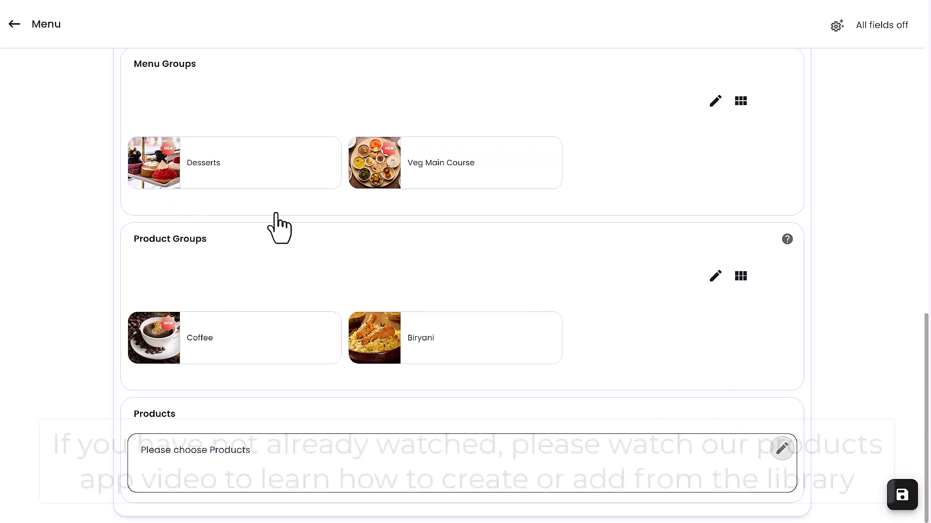
click(91, 228)
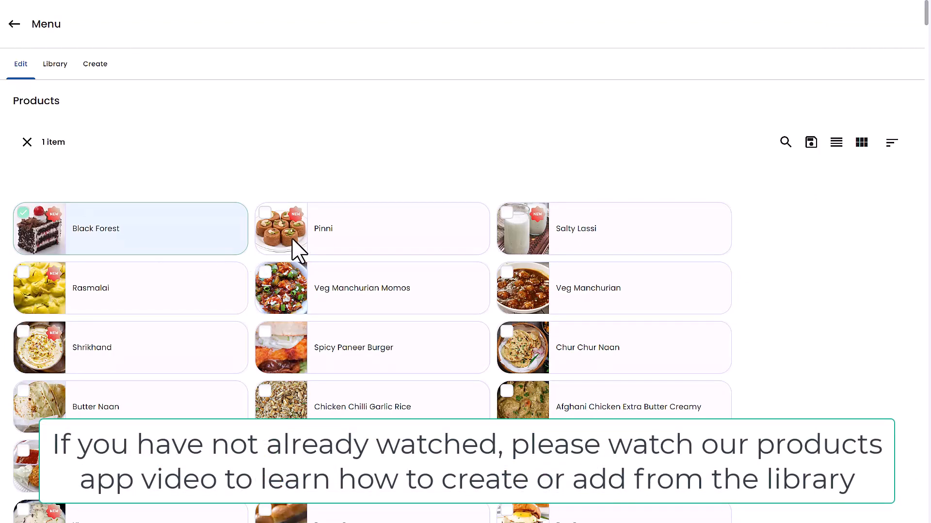
click(318, 243)
click(533, 238)
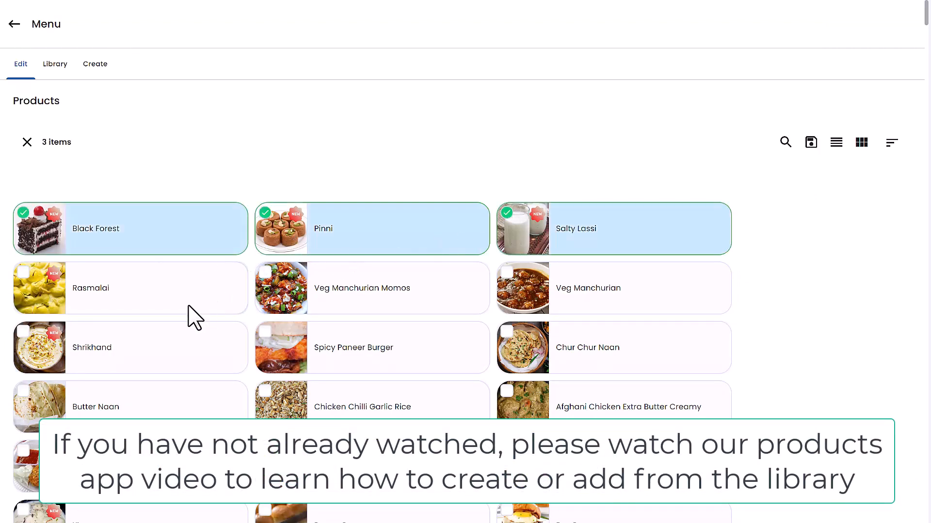
click(210, 289)
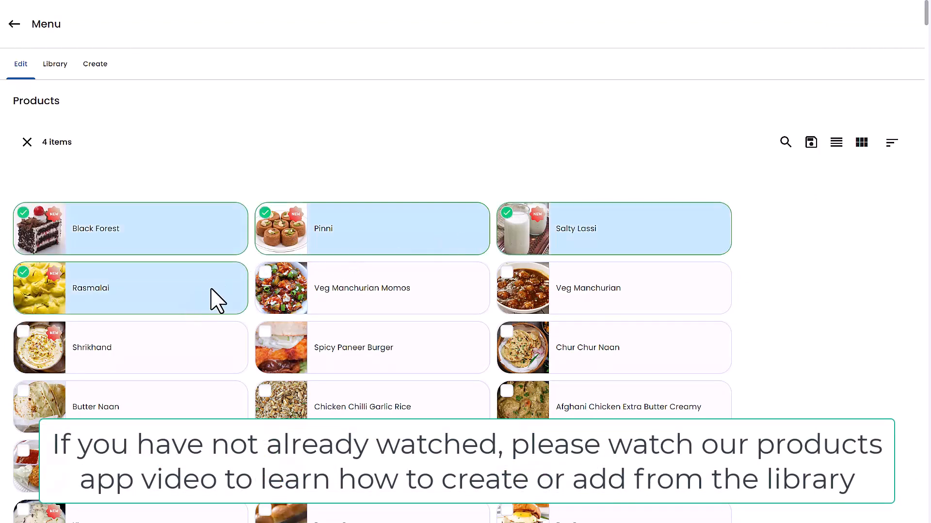
click(817, 146)
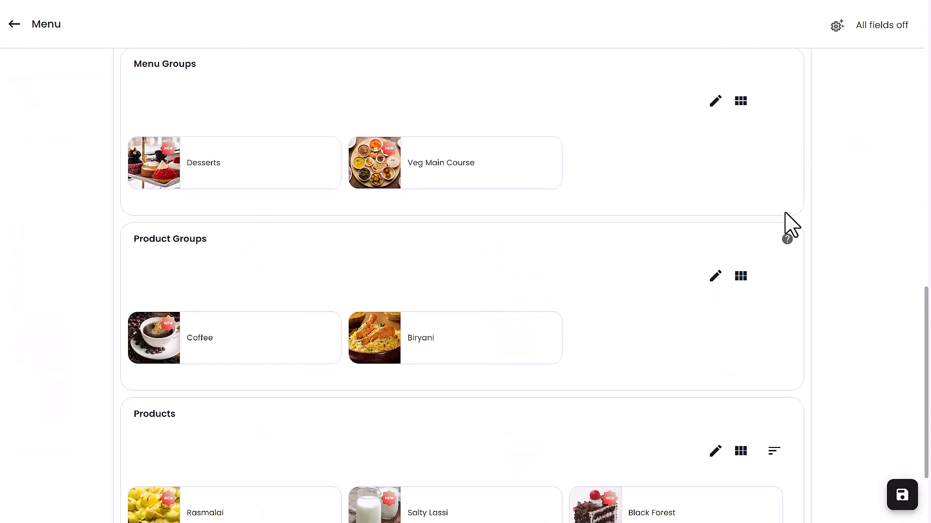
scroll(625, 359, down, 2)
click(901, 504)
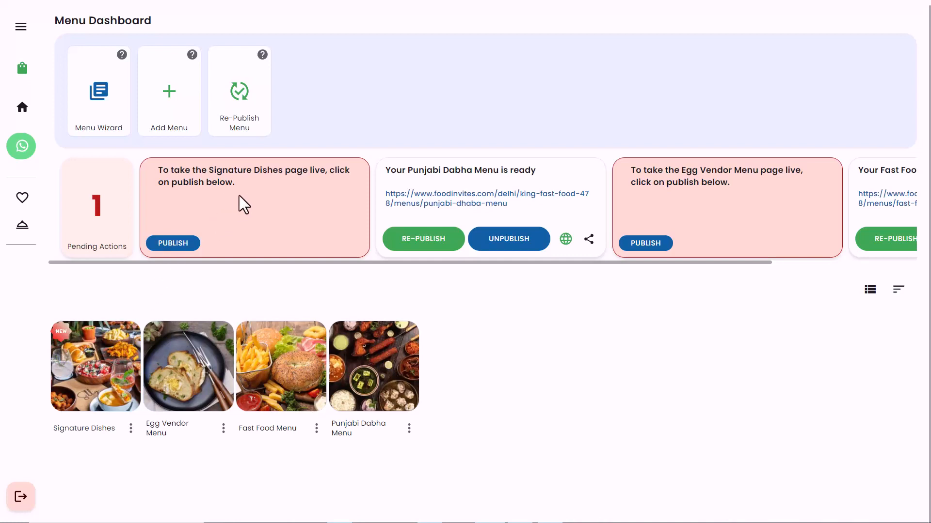
View the product list of the Signature Dishes menu and open the options of the Eggless Truffle product
click(102, 365)
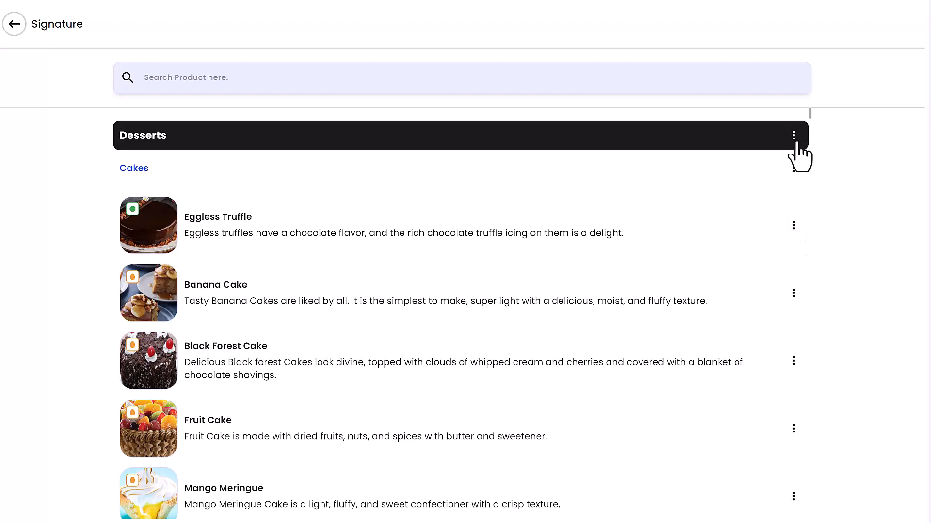
click(794, 225)
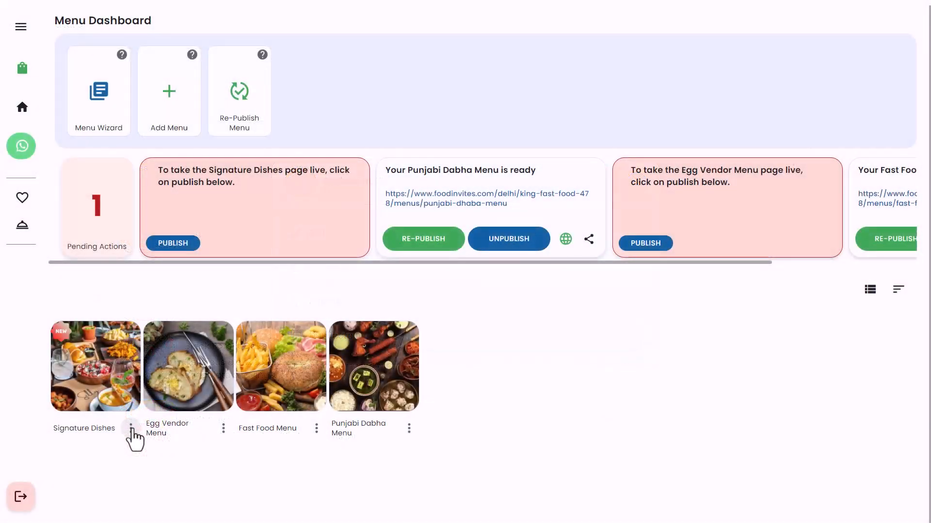
Open the Signature Dishes menu for editing and review its details down to the menu and product groups
click(131, 428)
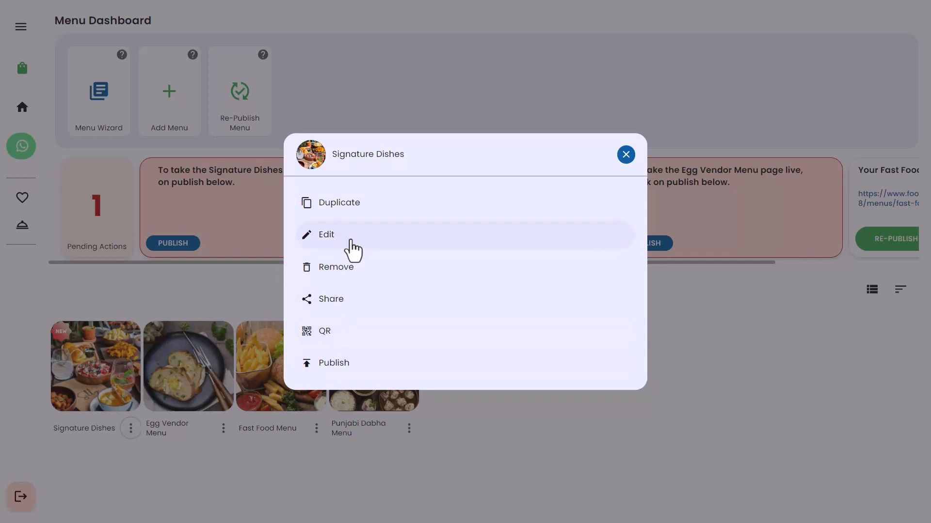
click(353, 250)
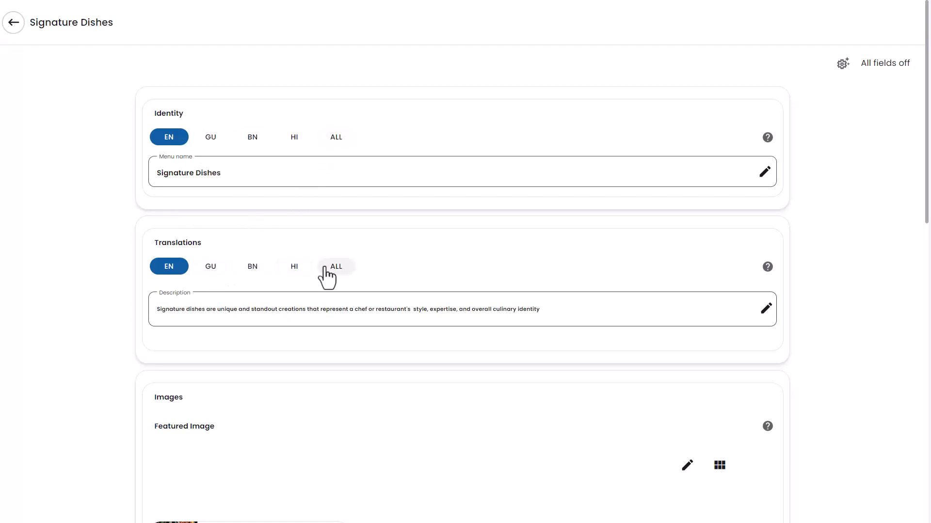
scroll(327, 277, down, 9)
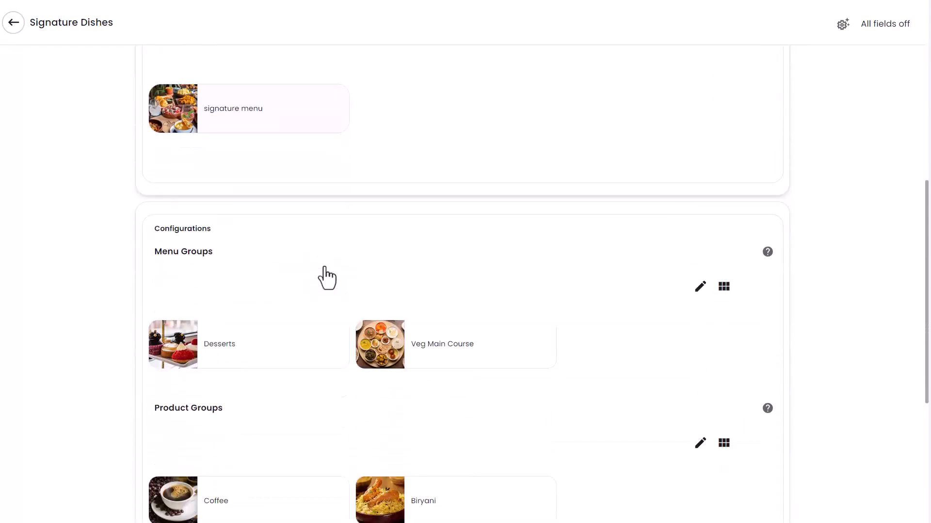
Add the Chinese menu group from the library, assign it to the Signature Dishes menu and save the selection
scroll(327, 277, down, 1)
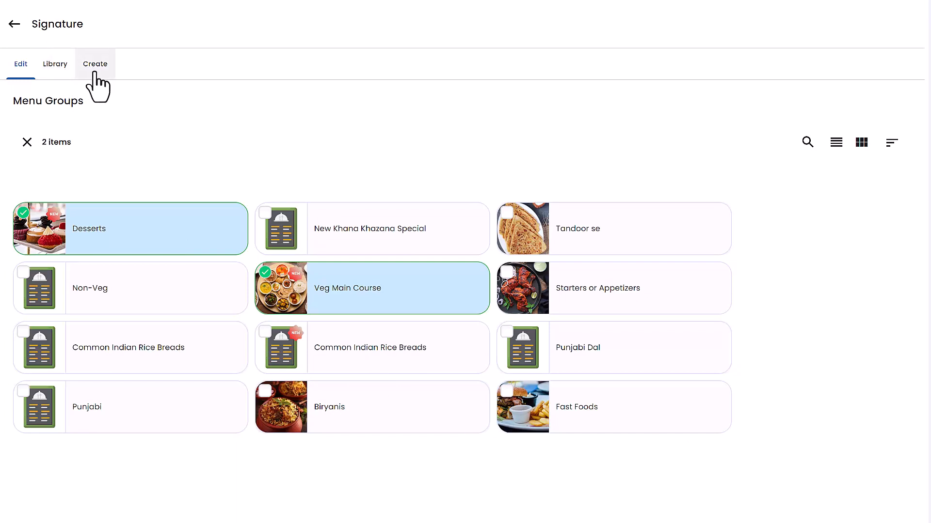
click(63, 77)
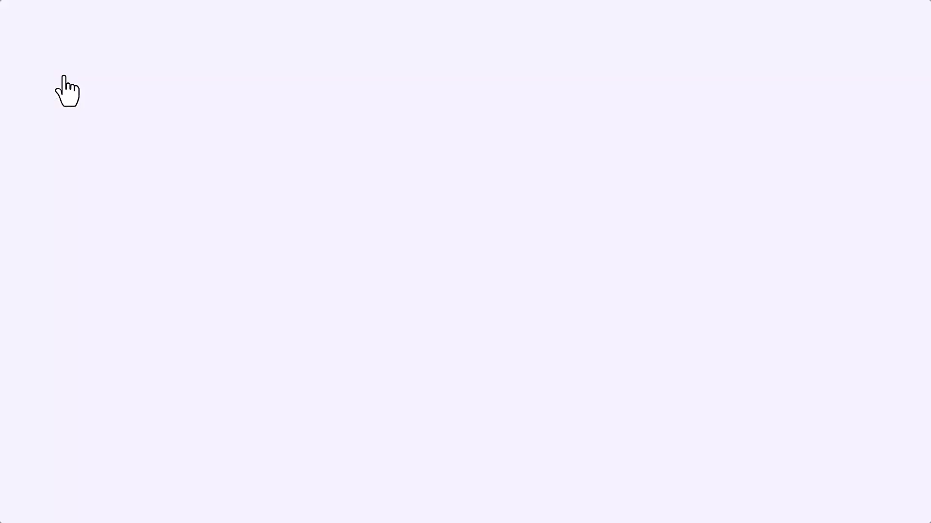
click(206, 409)
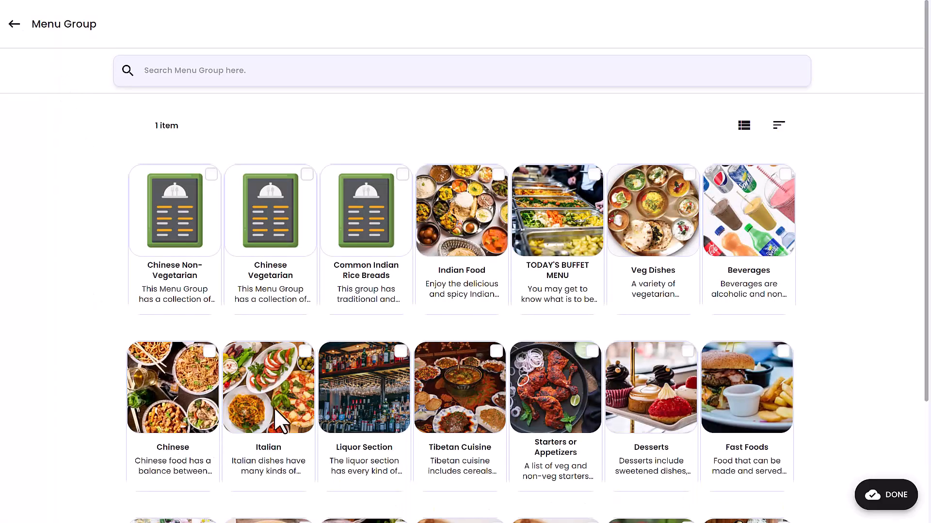
click(899, 503)
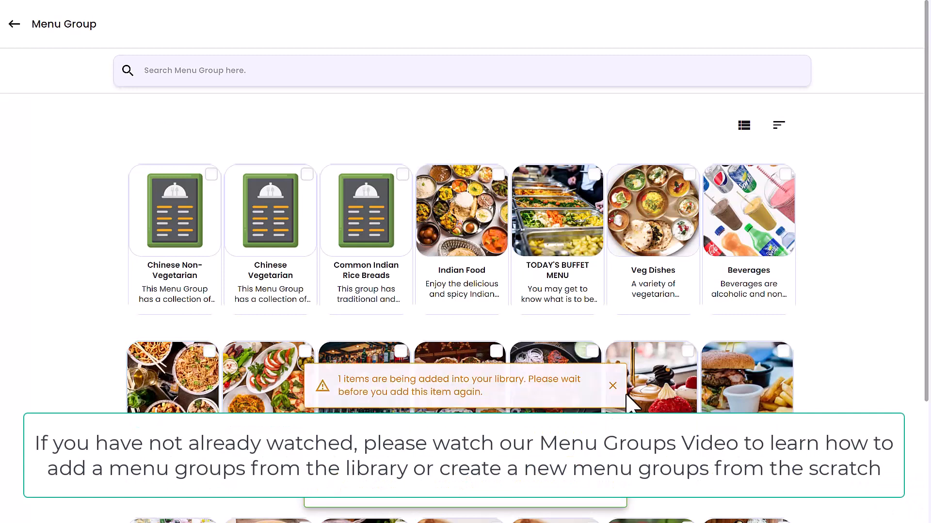
click(15, 27)
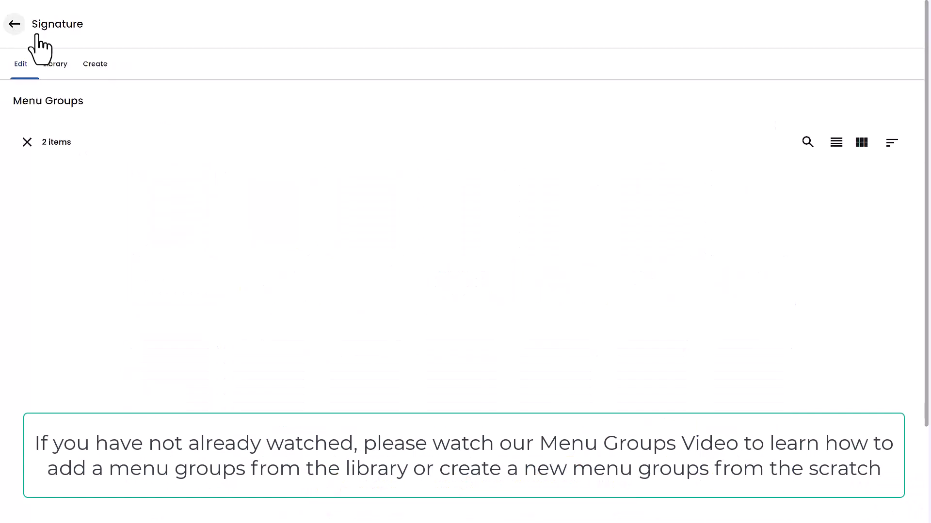
click(321, 278)
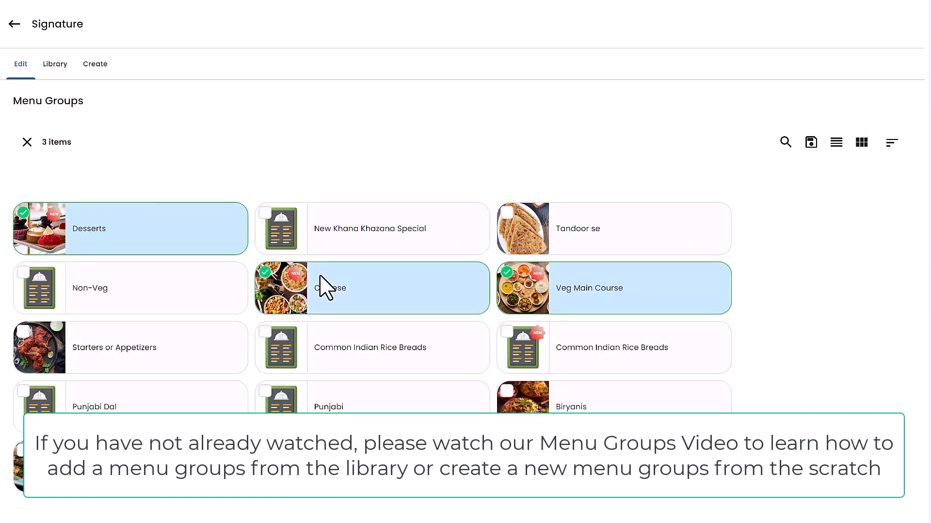
click(808, 145)
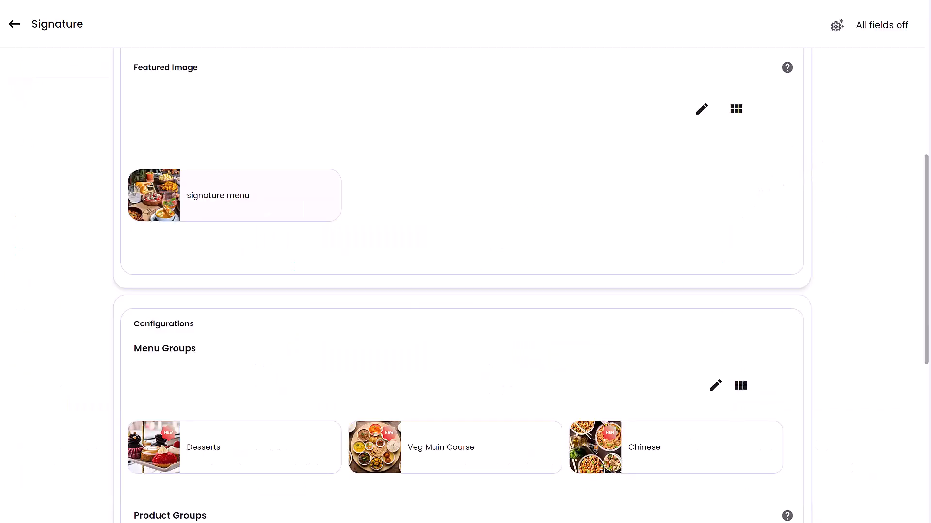
Assign the Salad and Naan product groups to the menu and save the selection
scroll(624, 328, down, 1)
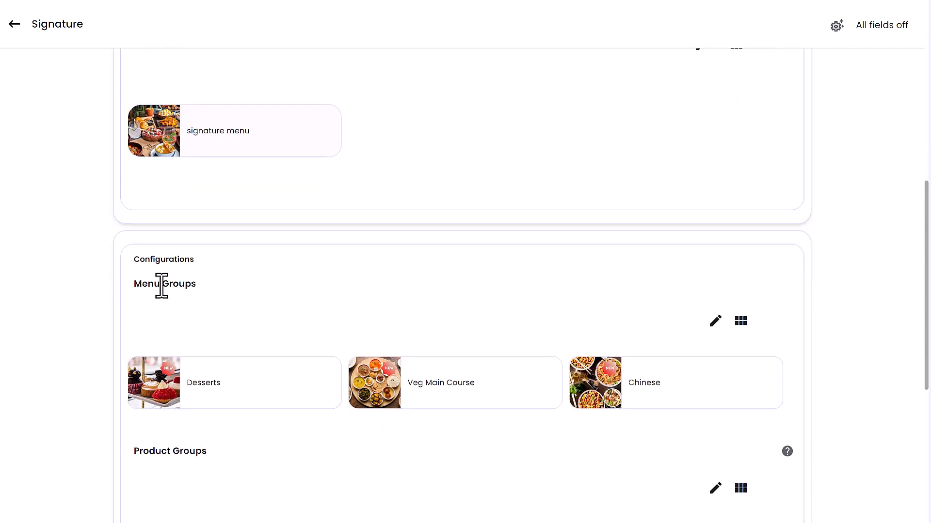
click(715, 487)
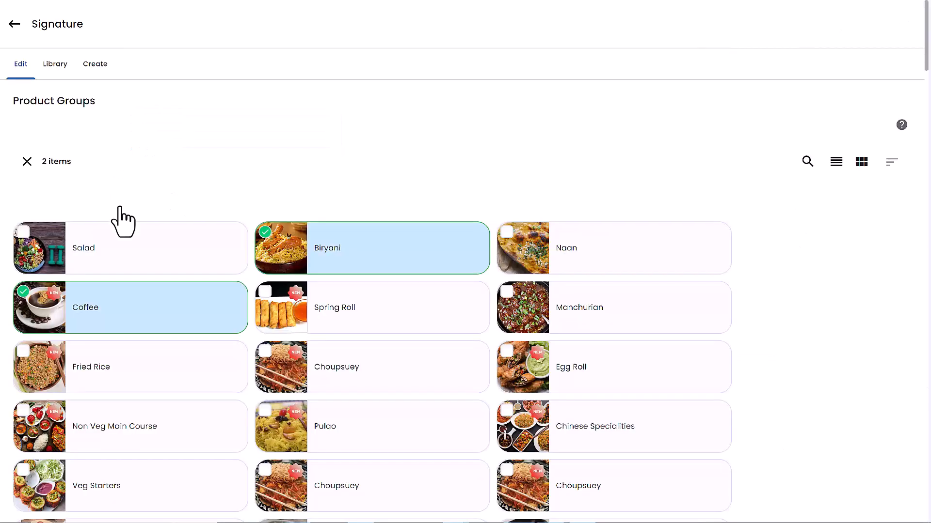
click(95, 255)
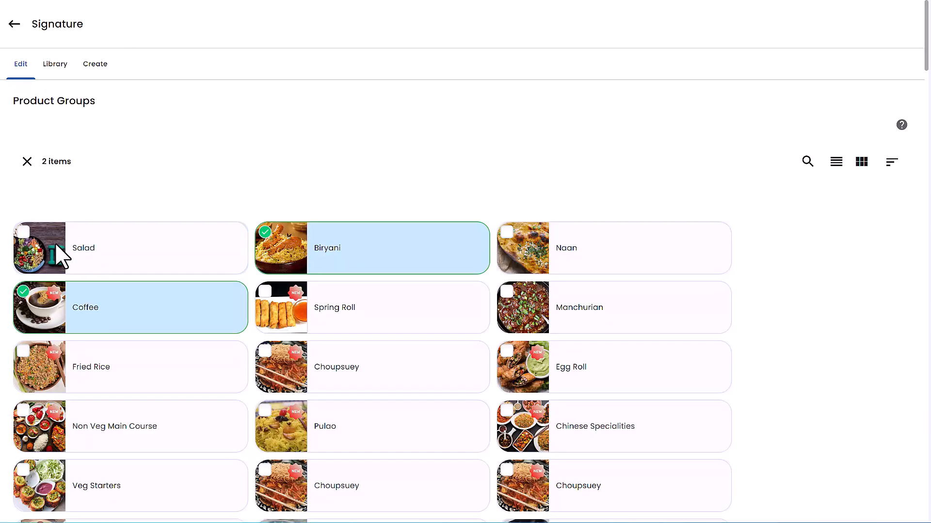
click(547, 242)
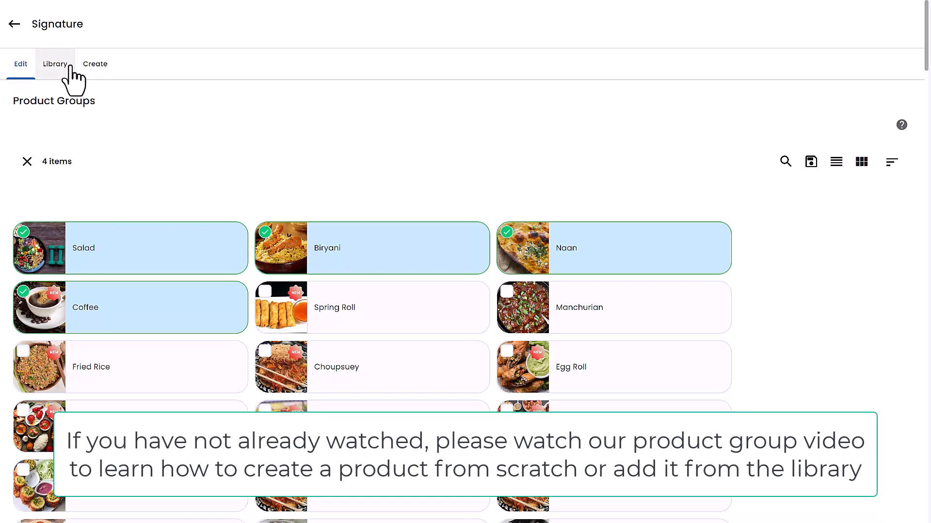
click(810, 163)
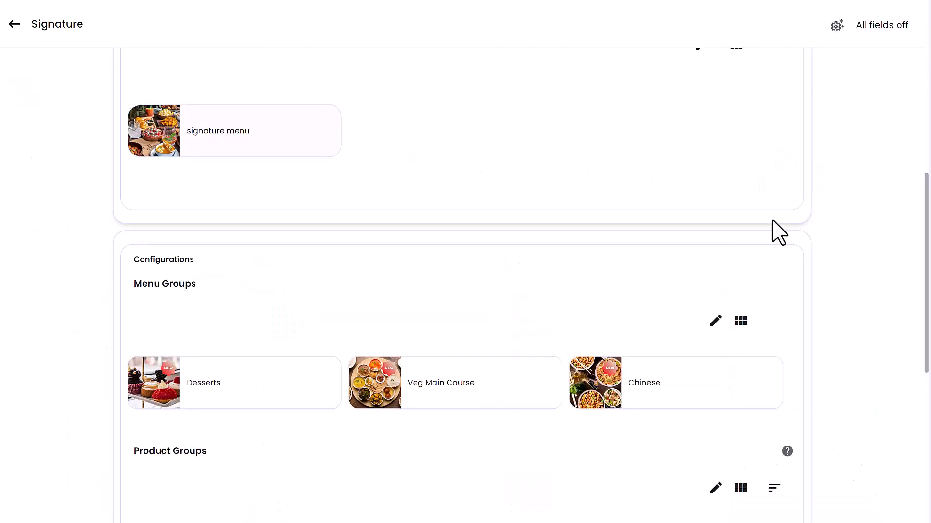
Add the products Kheer sagar and Aamras to the menu and save the selection
scroll(719, 395, down, 5)
scroll(722, 398, down, 3)
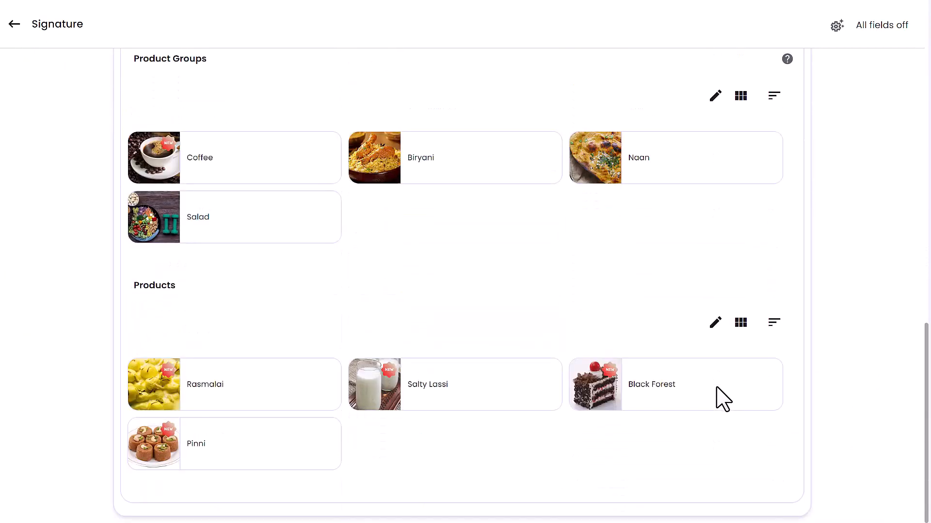
click(708, 324)
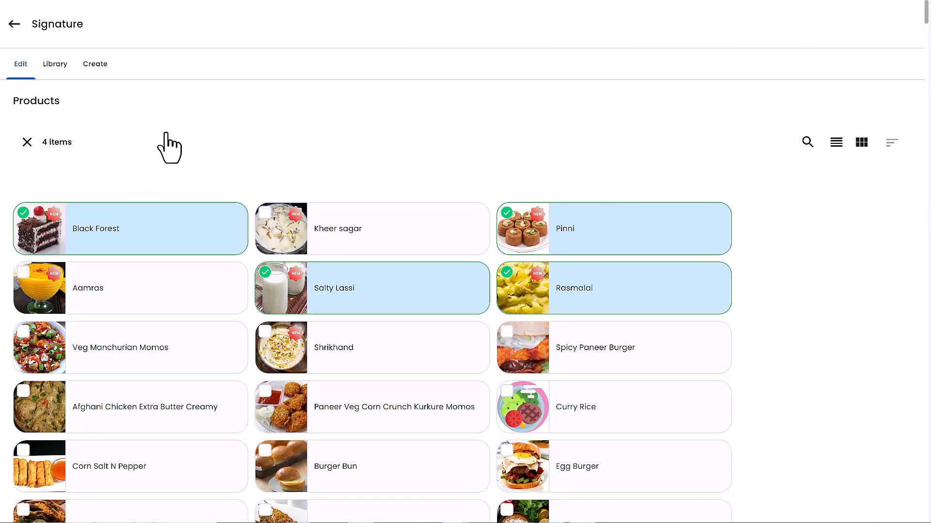
click(267, 226)
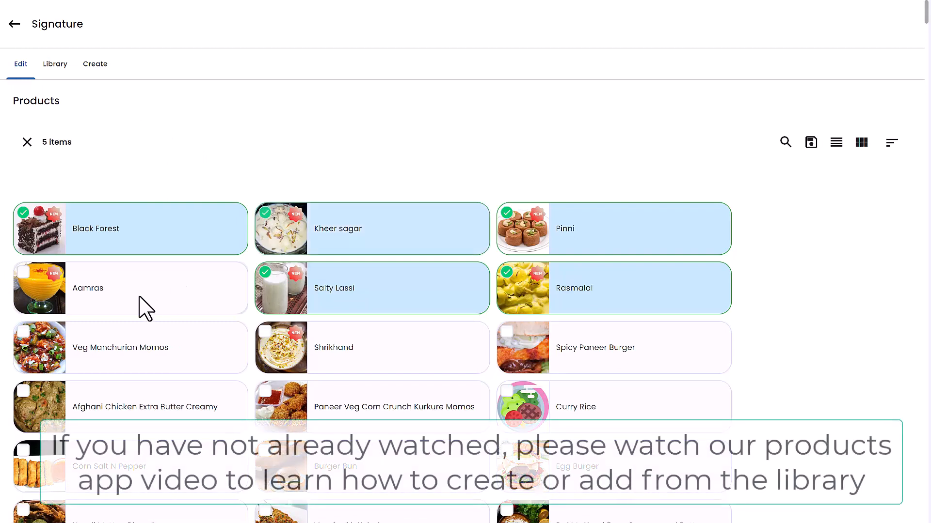
click(168, 293)
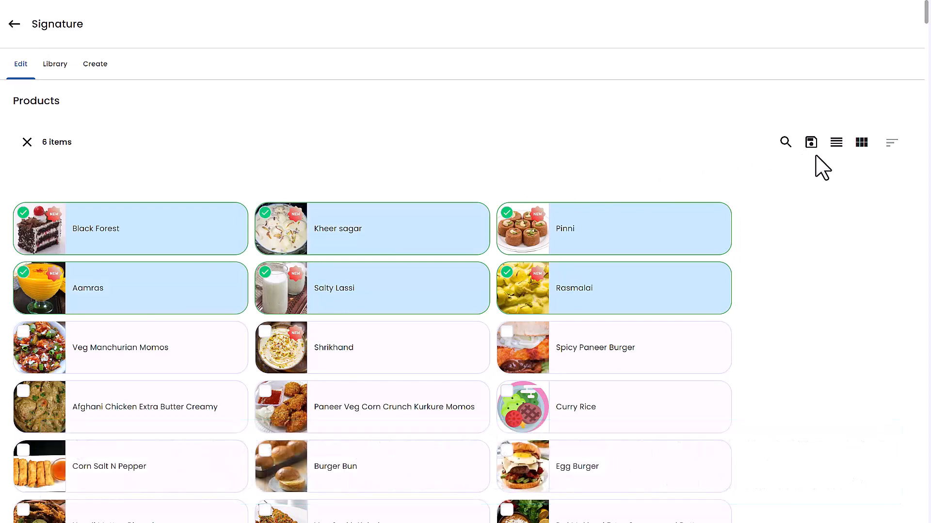
click(812, 146)
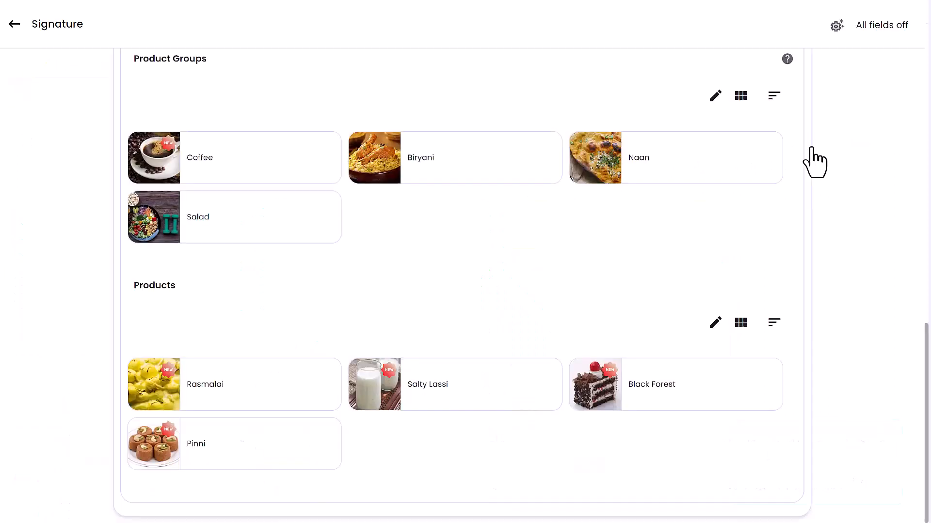
Return to the menu dashboard and publish the Signature Dishes page
click(833, 34)
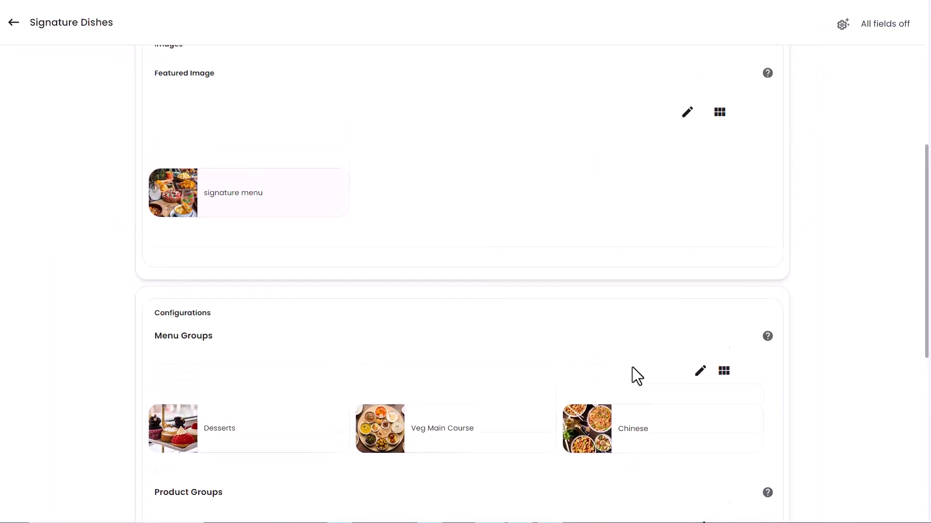
scroll(632, 368, up, 8)
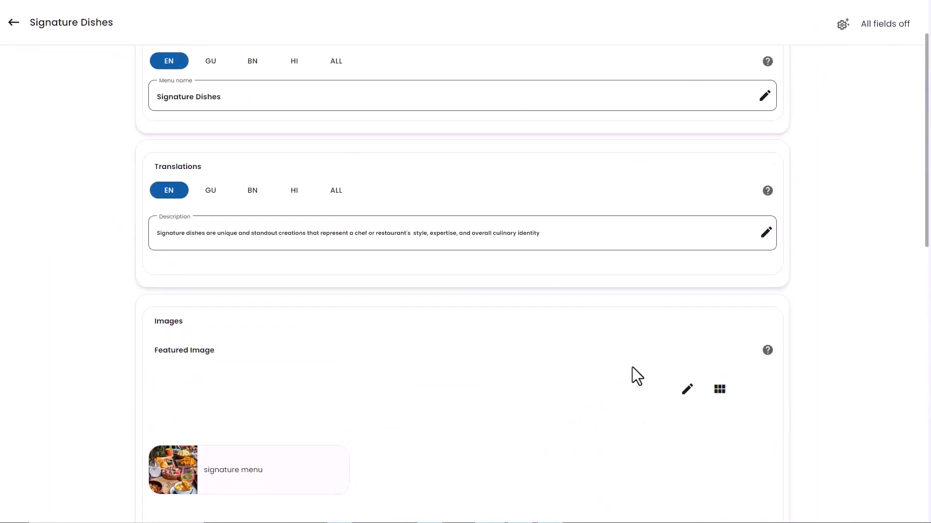
click(16, 22)
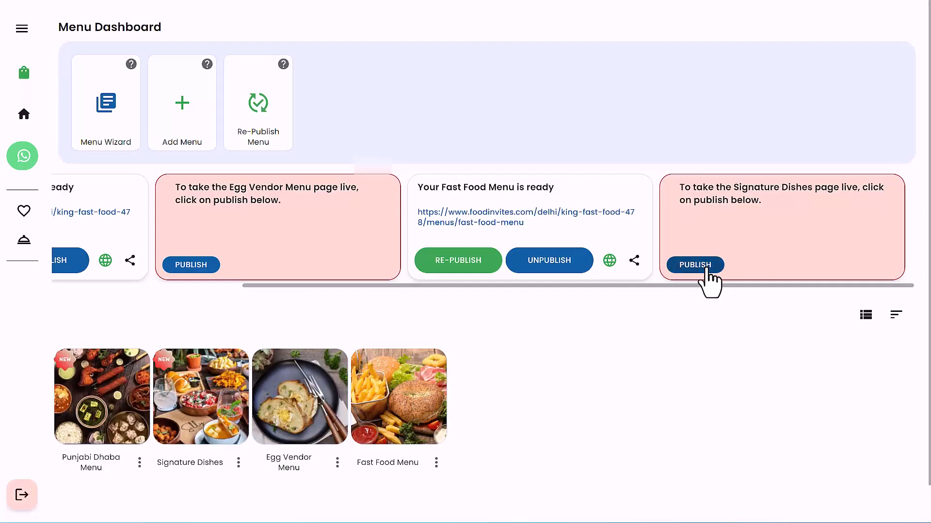
click(706, 267)
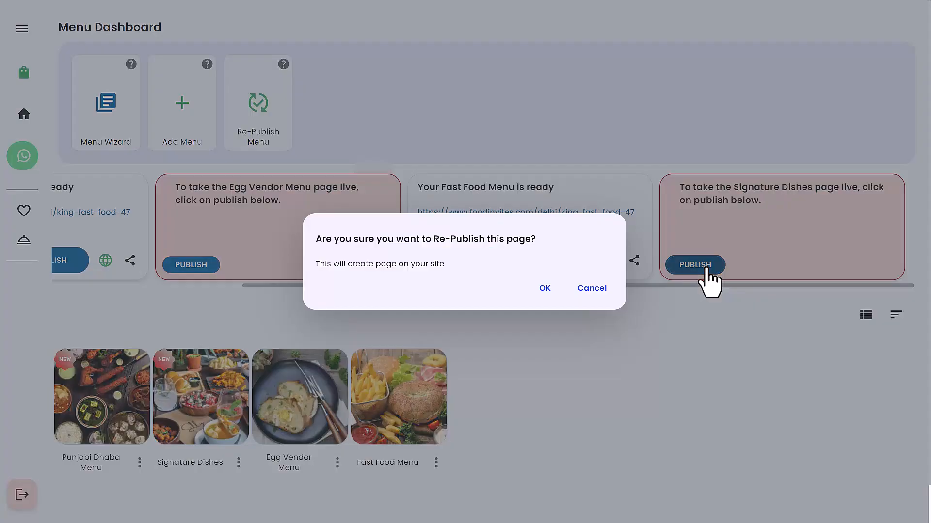
click(545, 289)
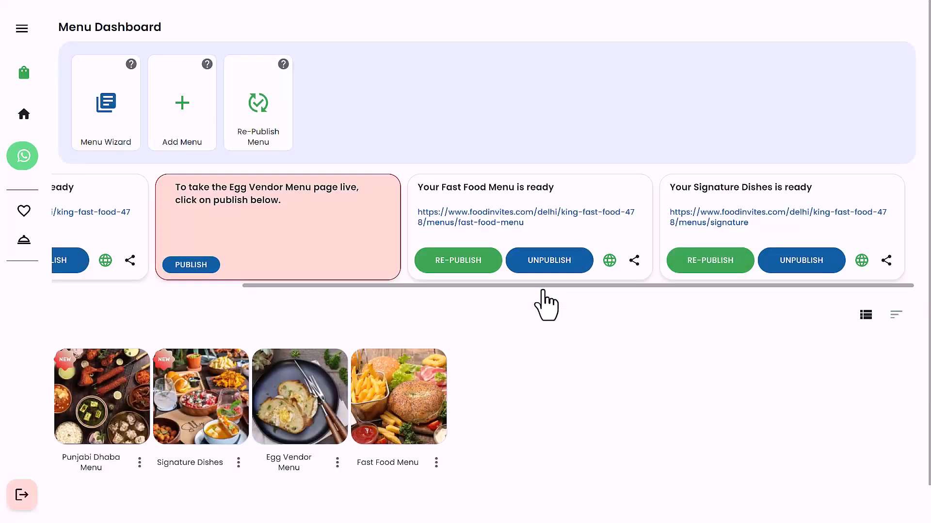
Unpublish the Signature Dishes page from the site and publish it again
click(804, 262)
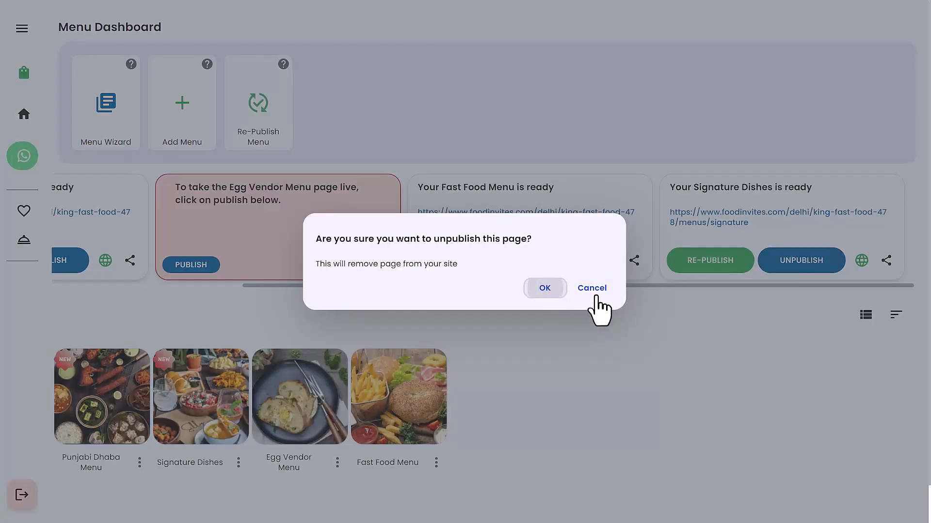
key(Return)
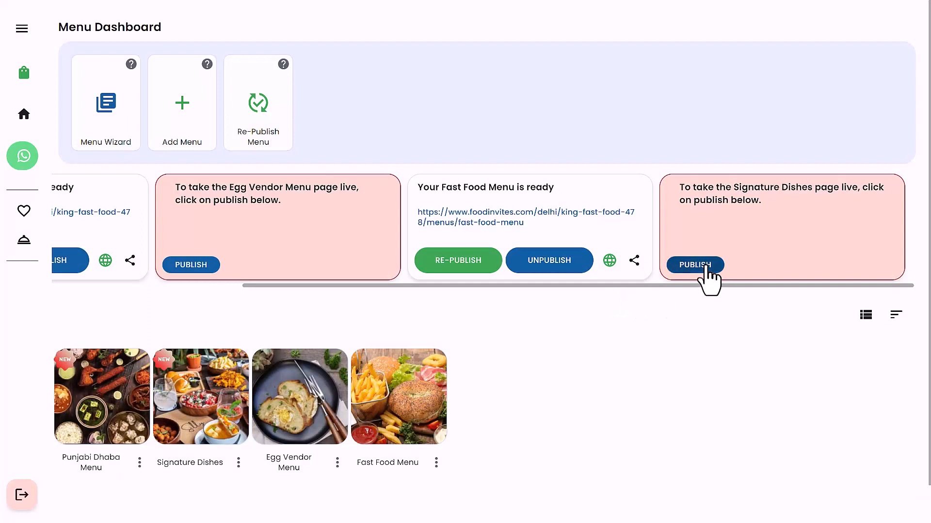
click(706, 267)
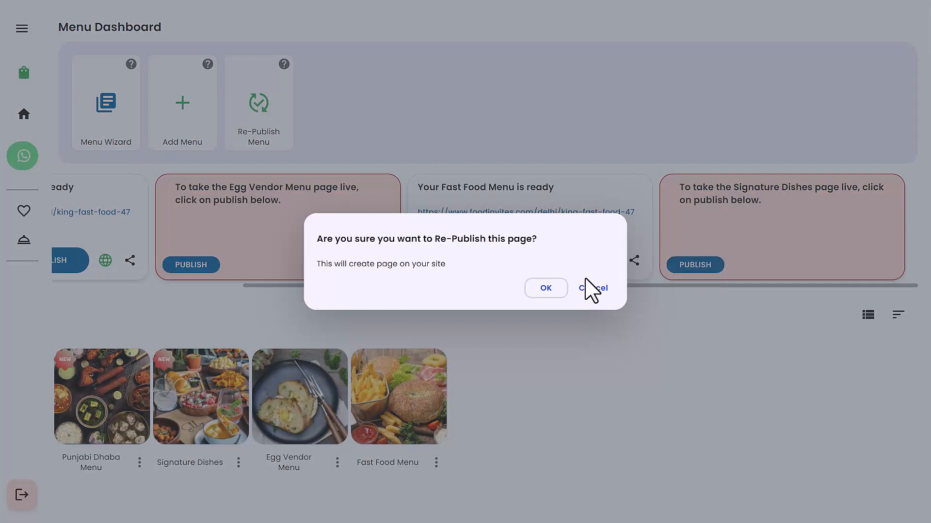
click(558, 290)
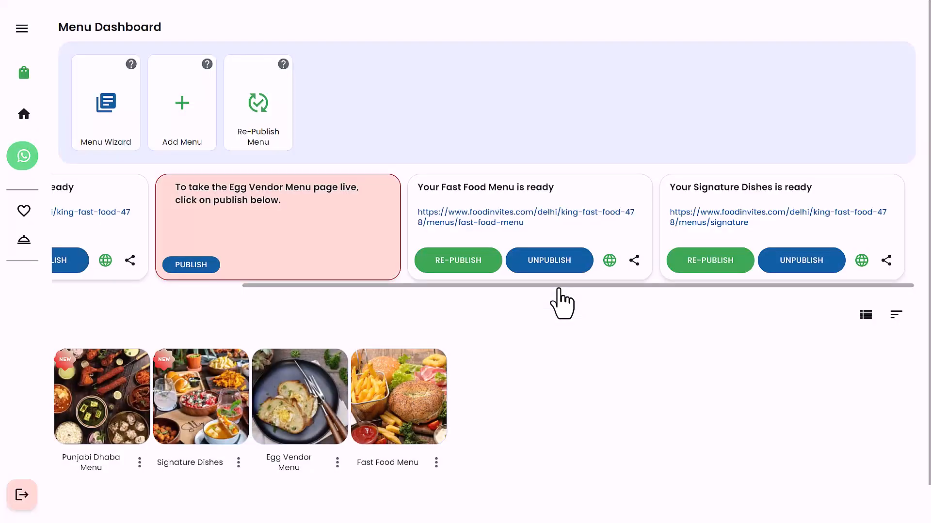
click(721, 264)
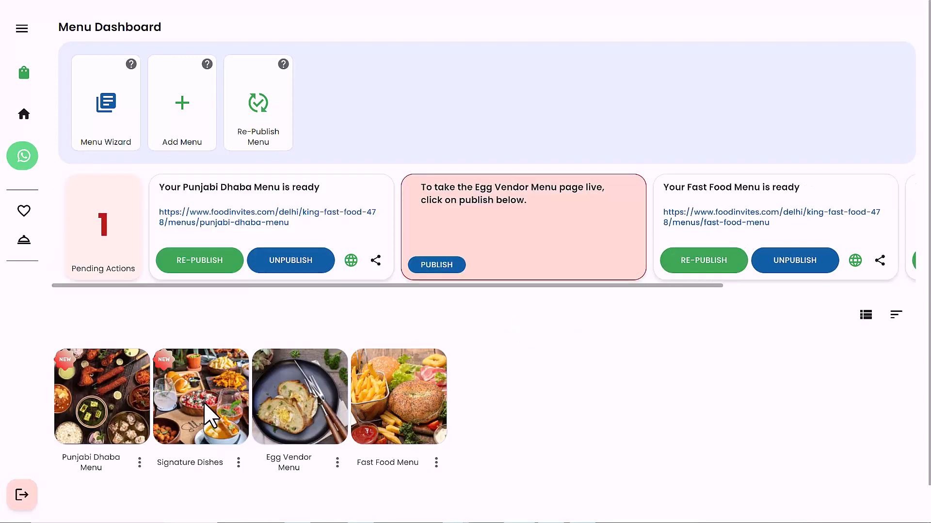
Open the QR code of the Signature Dishes menu and look through its QR variations
click(238, 463)
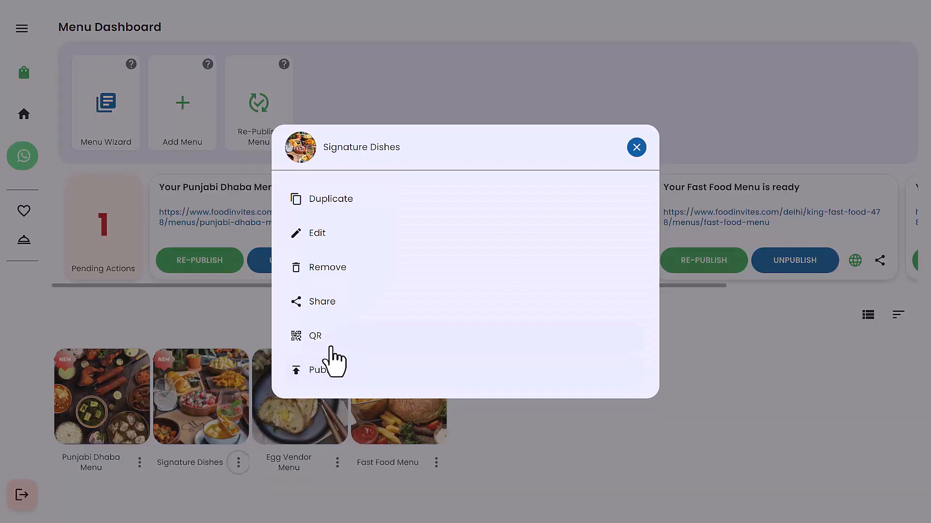
click(331, 347)
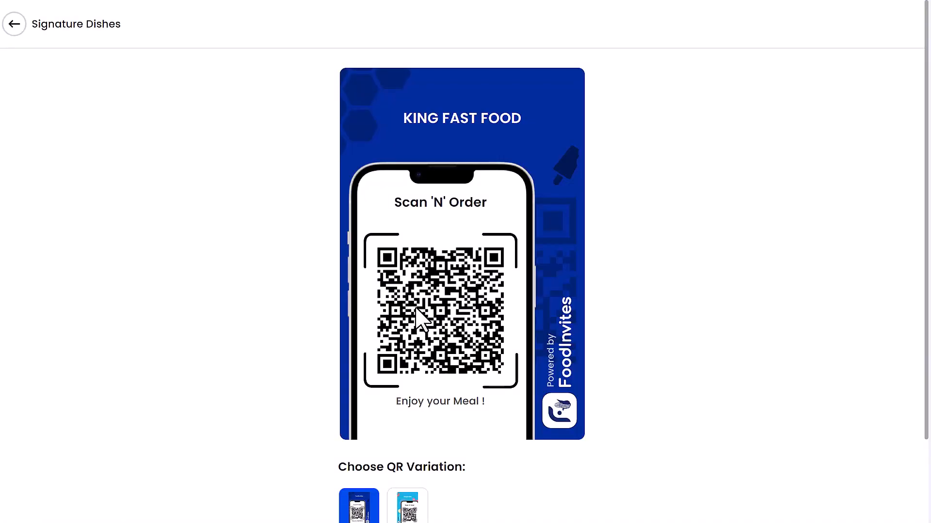
scroll(422, 317, down, 2)
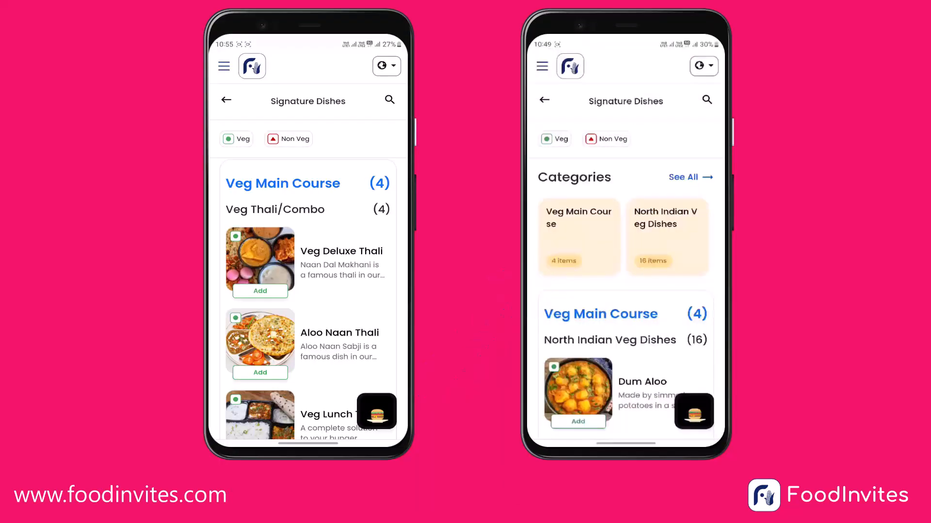
Browse the two customer mobile views of the Signature Dishes menu through their Veg Main Course and North Indian Veg Dishes
scroll(341, 365, down, 5)
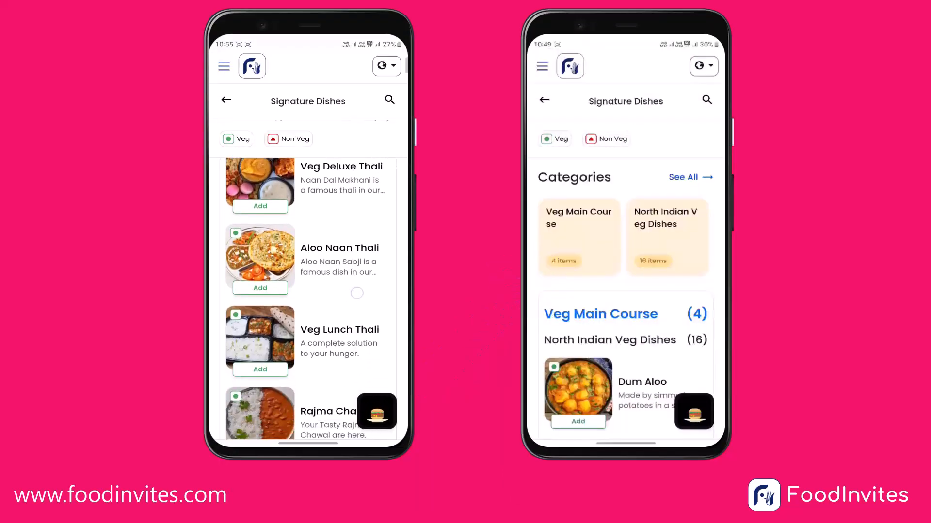
scroll(358, 332, down, 3)
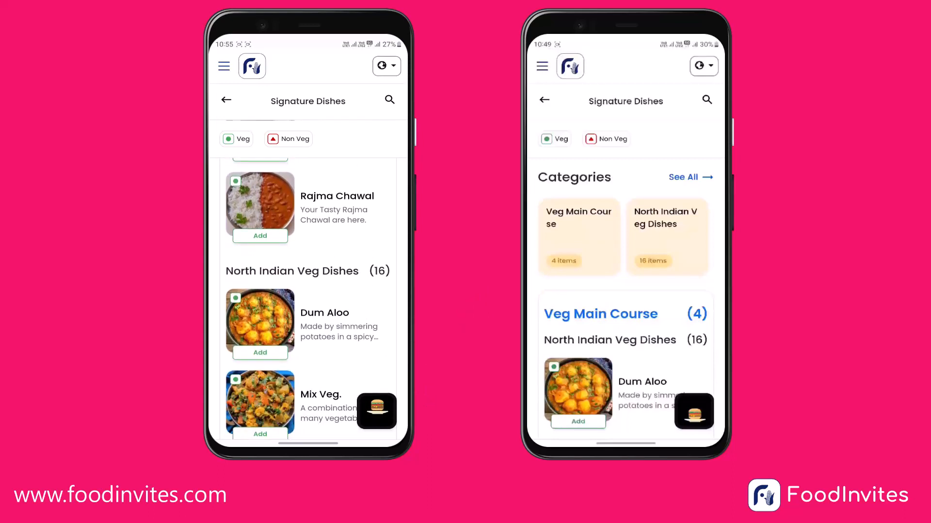
scroll(308, 298, down, 3)
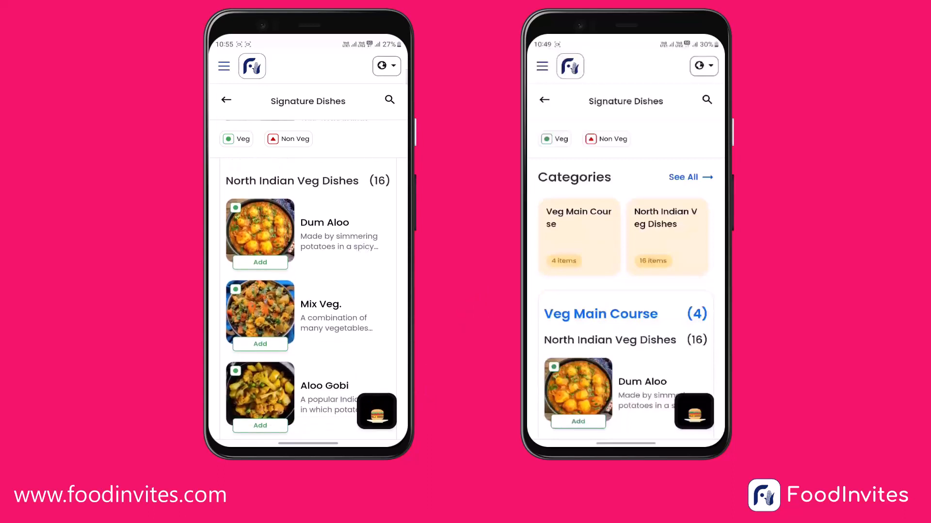
scroll(625, 291, down, 3)
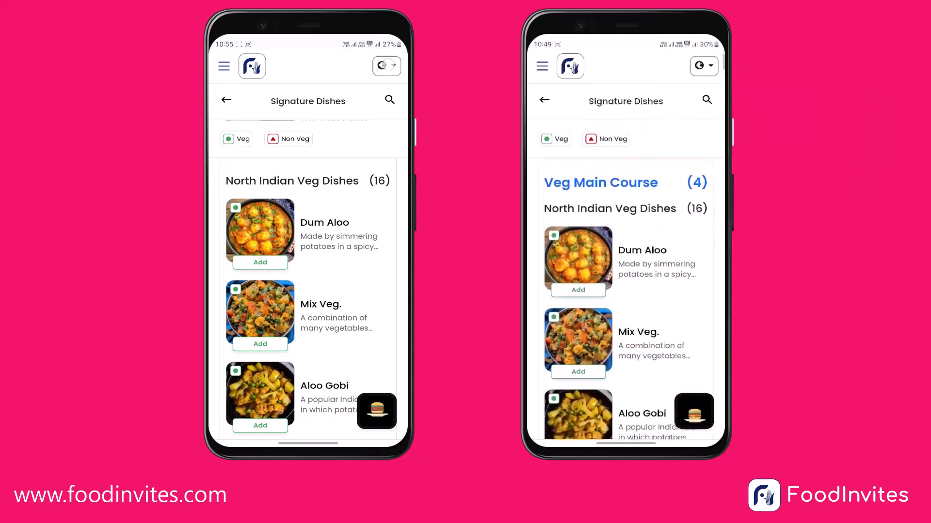
scroll(664, 316, down, 10)
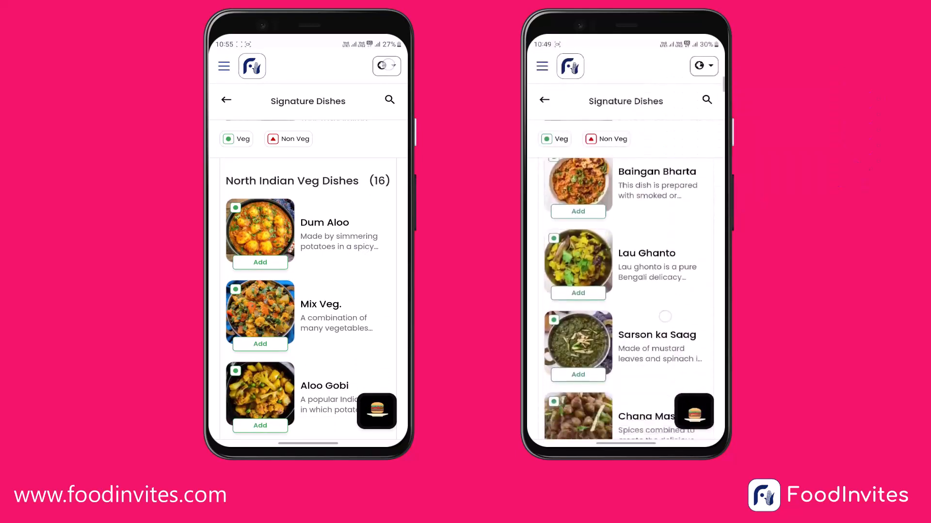
Look through the Veg Thali/Combo, Chowmein and soup dishes in the two customer mobile views of the Signature Dishes menu
scroll(665, 316, down, 12)
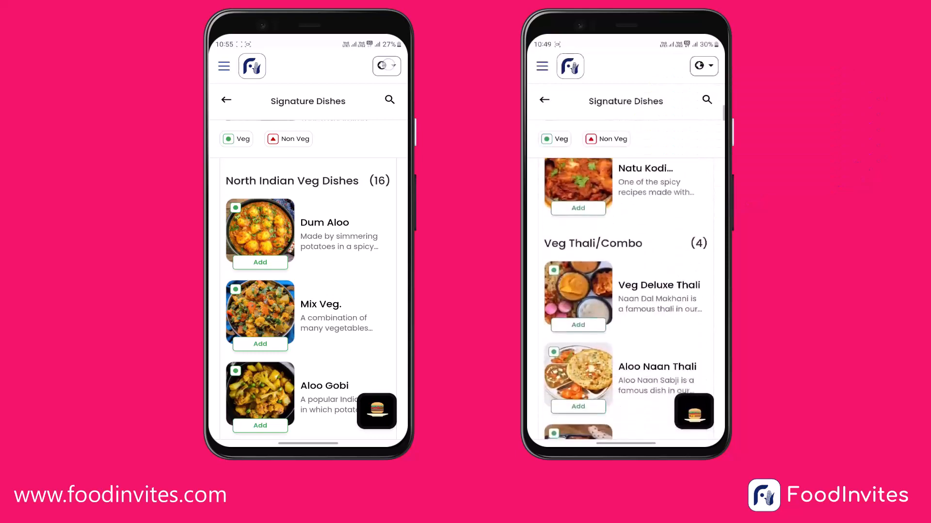
scroll(625, 290, down, 1)
scroll(667, 350, down, 1)
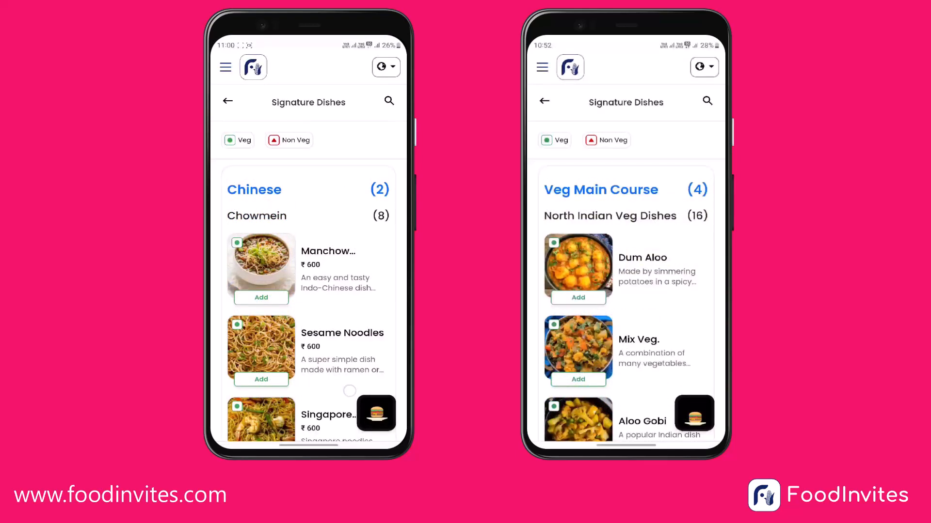
scroll(309, 300, down, 5)
scroll(308, 300, down, 10)
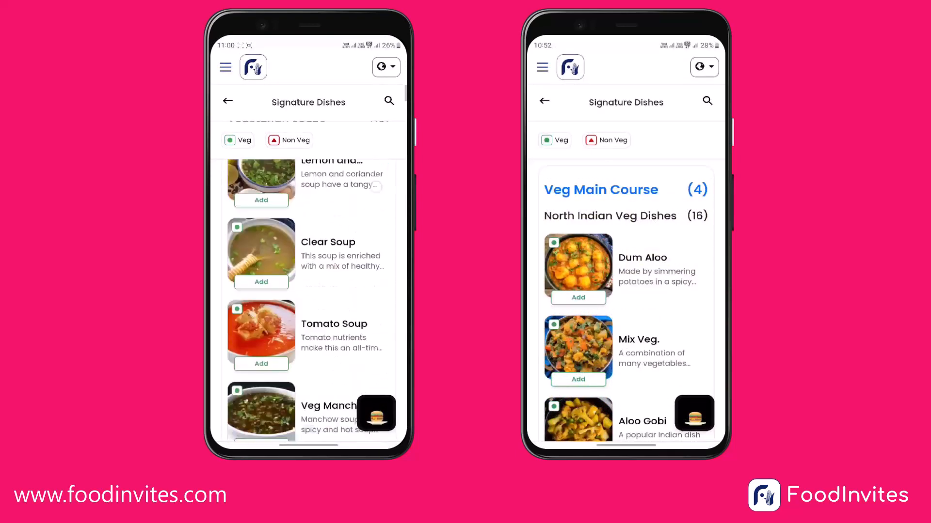
scroll(351, 298, down, 8)
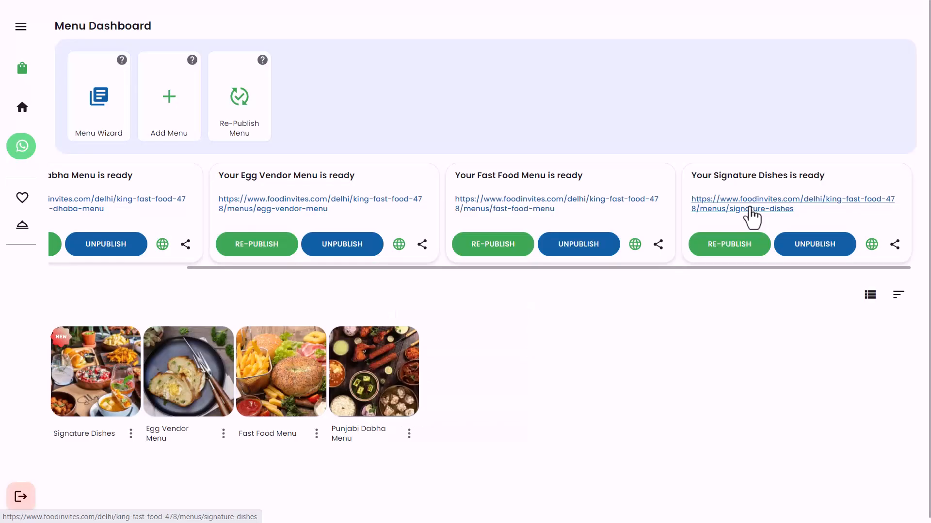
Open the Signature Dishes customer page in the browser and examine the order of its menu groups from Chinese down to Desserts
click(750, 213)
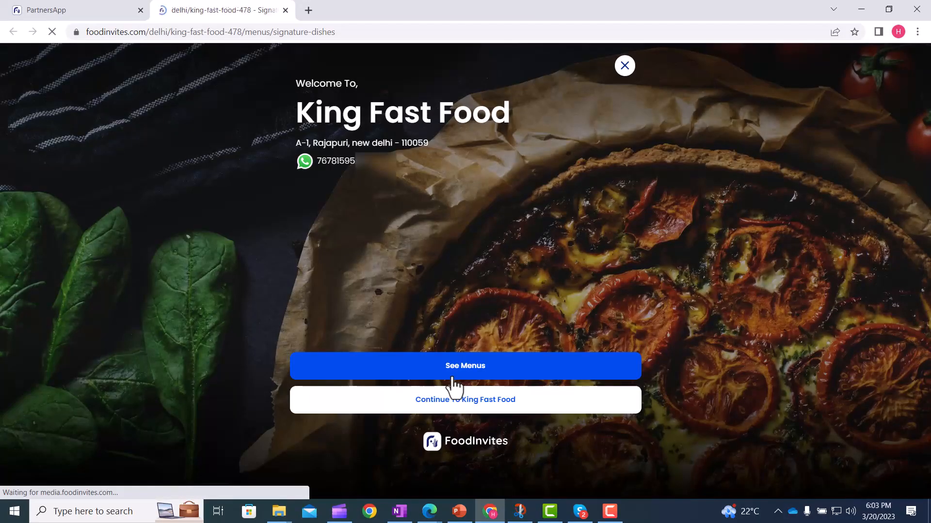
click(452, 378)
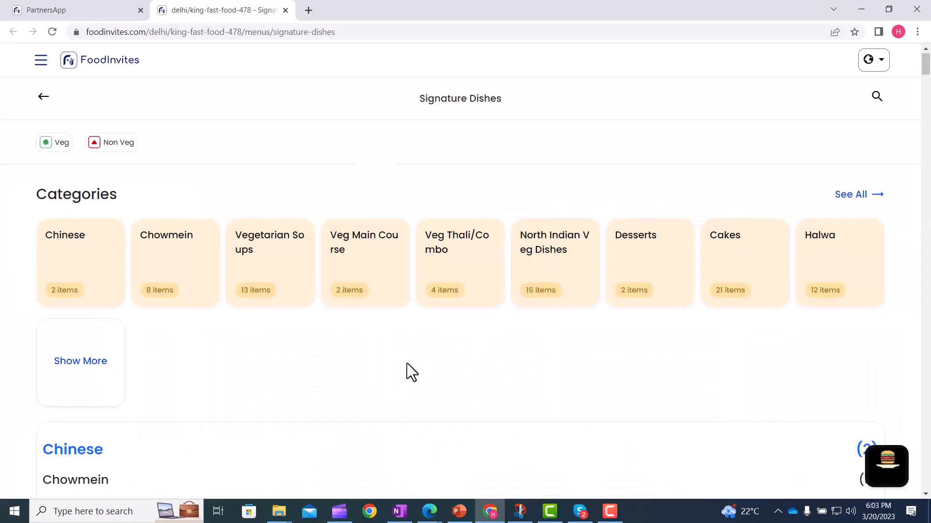
scroll(182, 348, down, 2)
scroll(85, 351, down, 10)
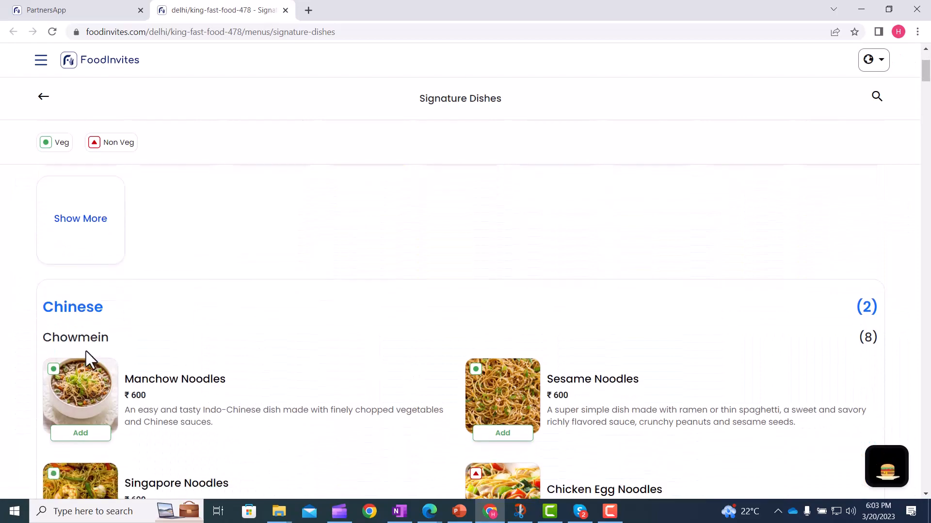
scroll(86, 351, down, 12)
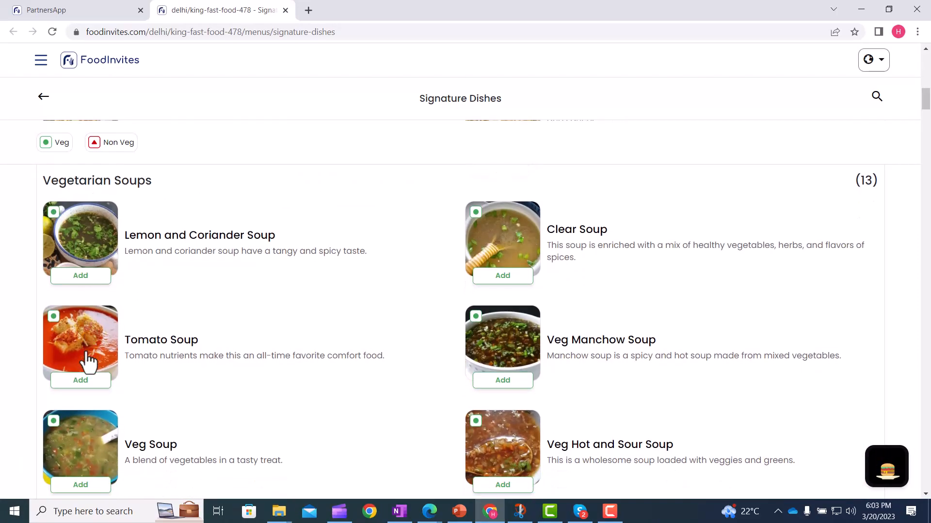
scroll(86, 351, down, 4)
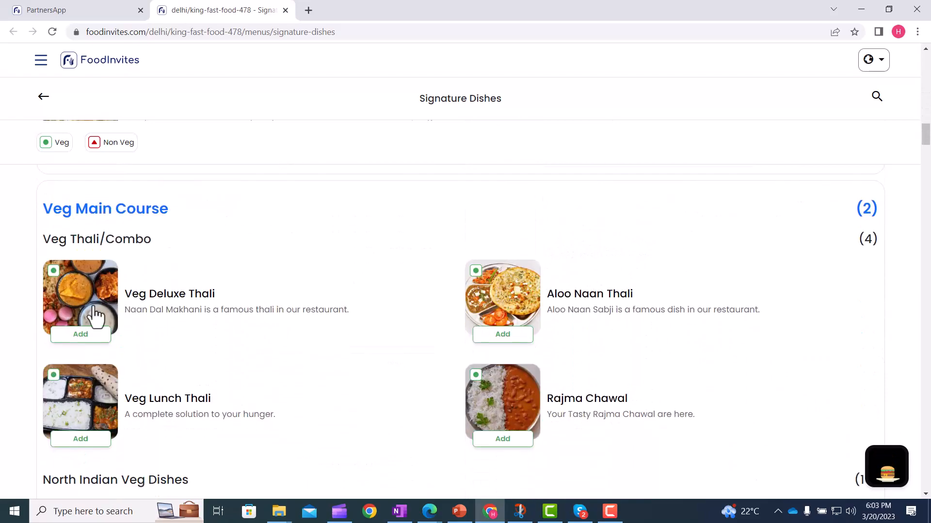
scroll(97, 216, down, 17)
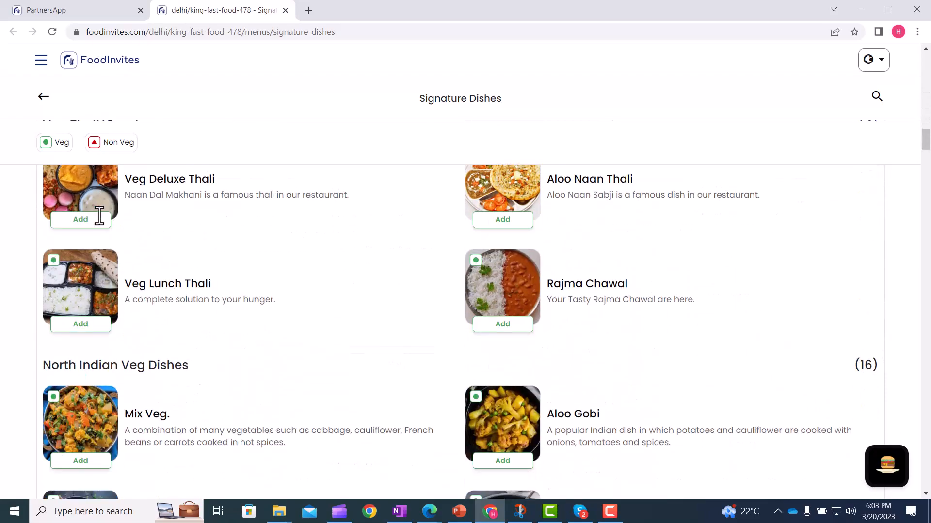
scroll(106, 223, down, 8)
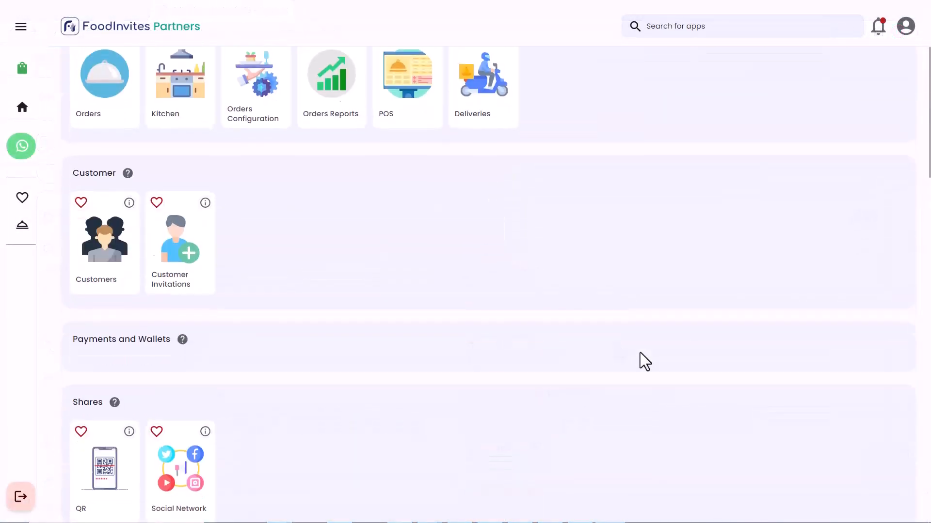
Go to the Menus app in Menu Management and open the Signature Dishes menu for editing
scroll(640, 353, down, 10)
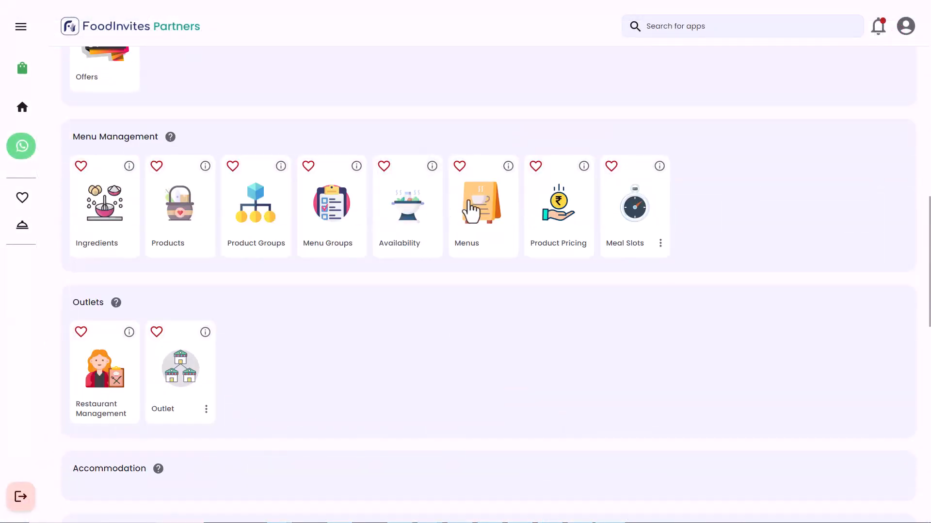
click(471, 211)
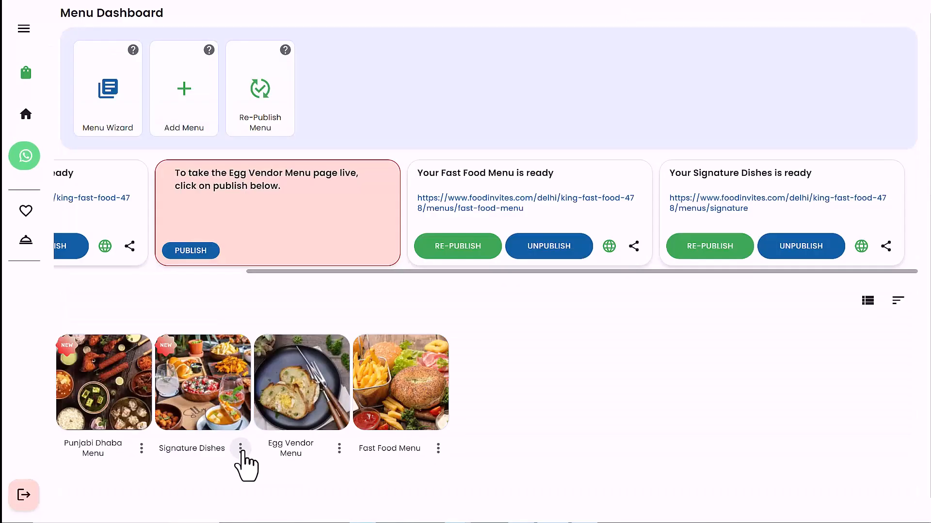
click(240, 448)
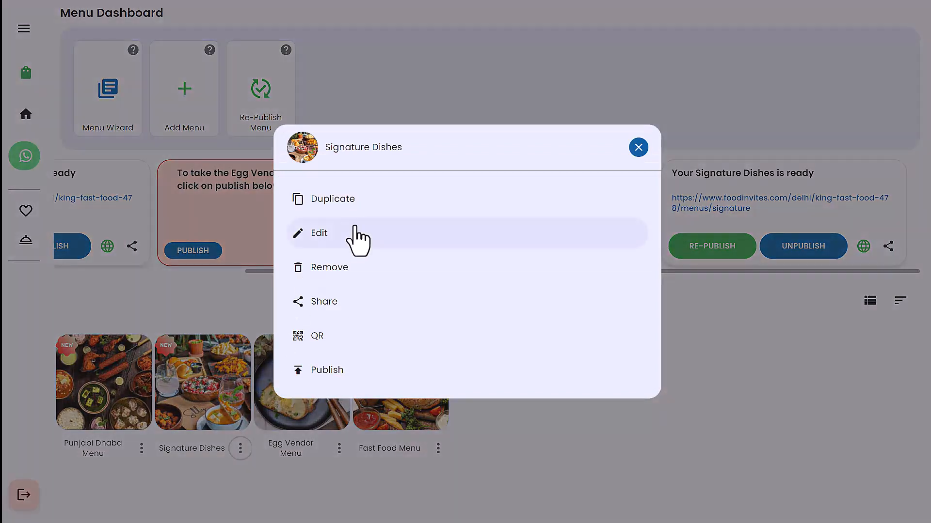
click(345, 250)
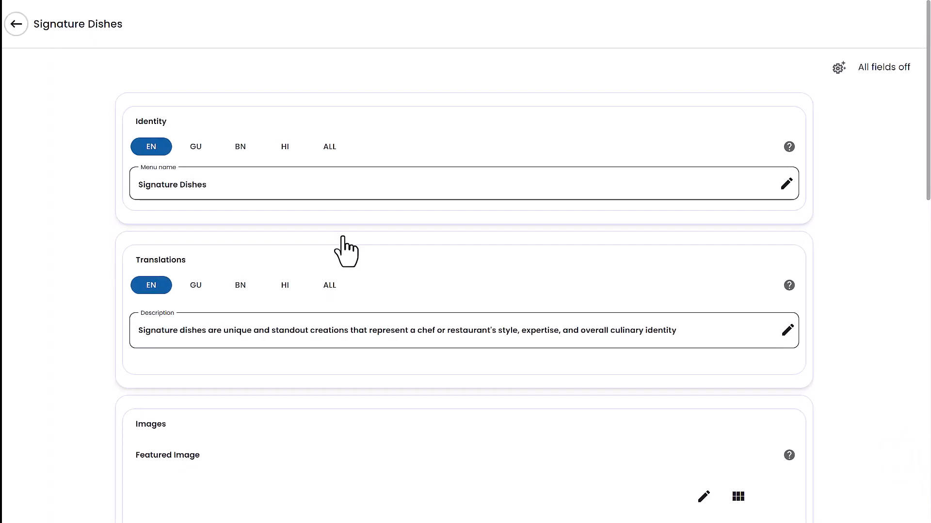
Reorder the Signature Dishes menu groups as Veg Main Course, Chinese, Desserts and save the ordering
scroll(363, 257, down, 10)
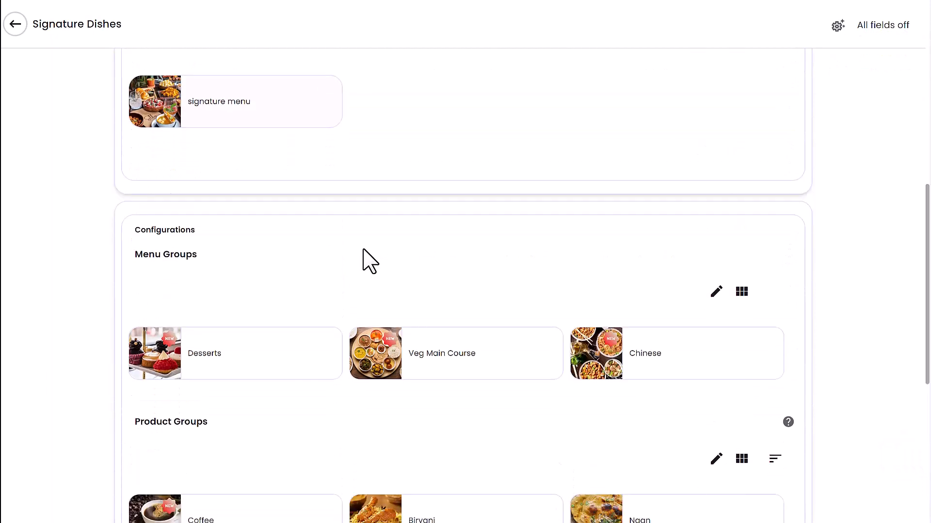
scroll(364, 249, down, 1)
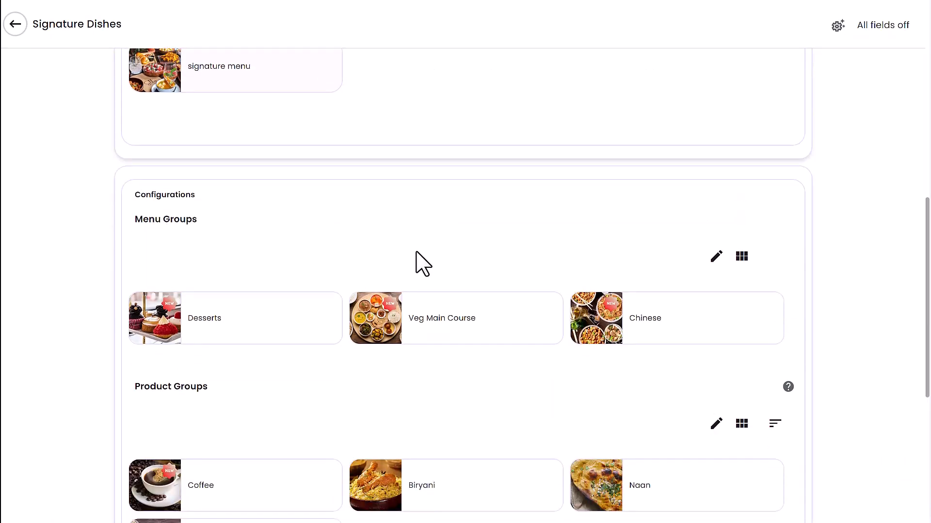
click(716, 257)
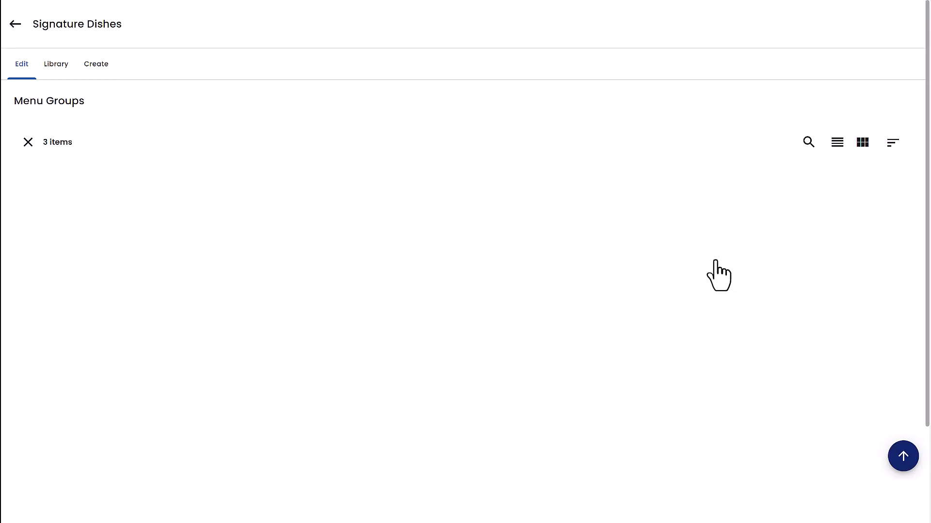
click(839, 152)
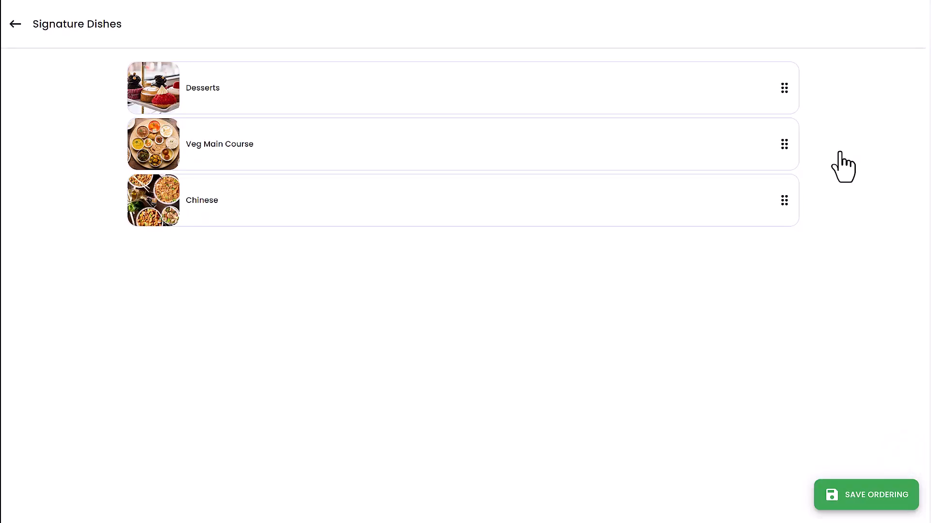
drag(785, 200, 786, 96)
drag(791, 160, 790, 216)
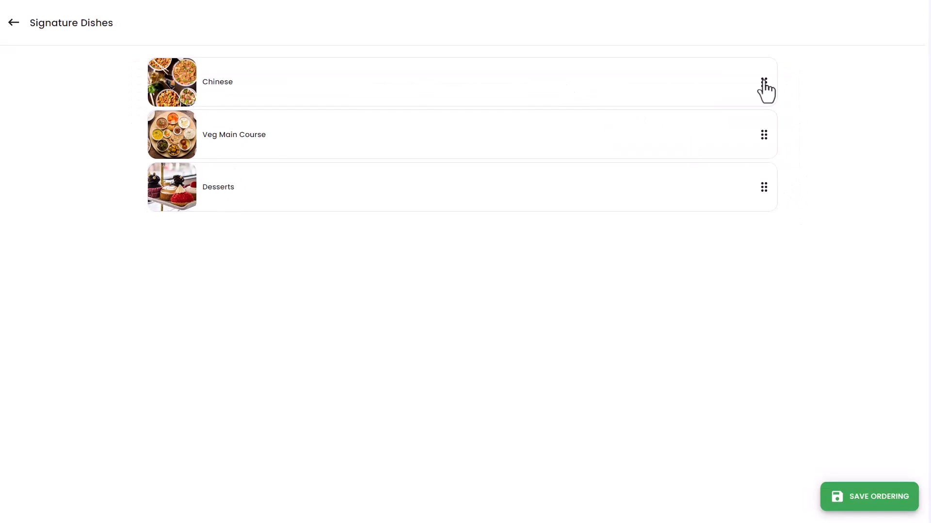
drag(762, 82, 762, 137)
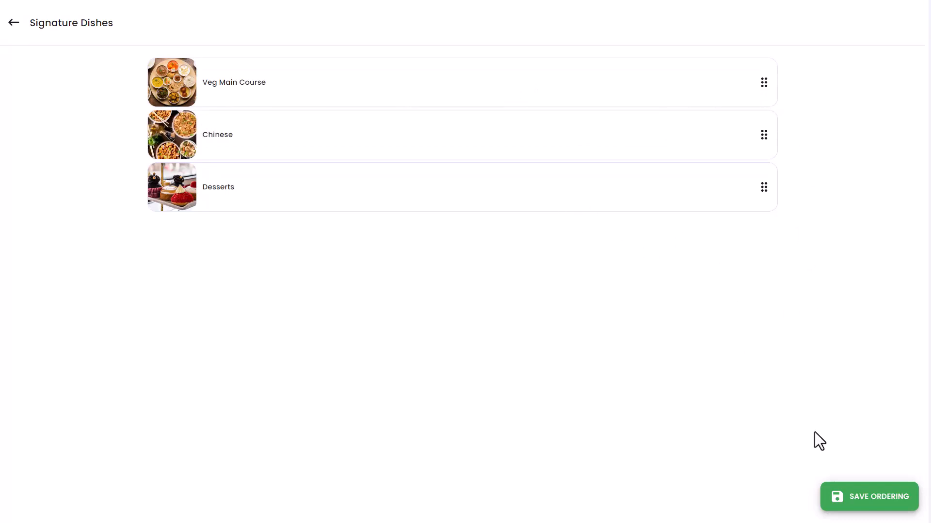
click(862, 499)
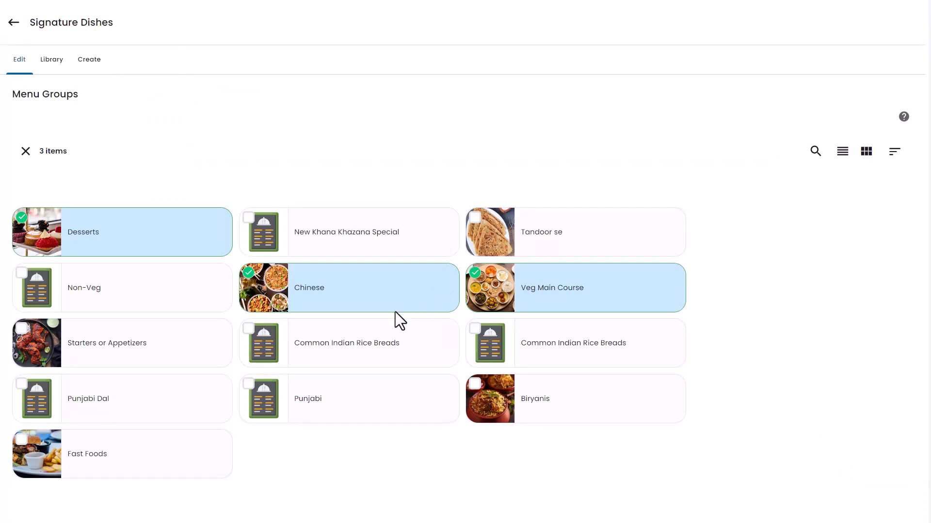
Return to the menu dashboard and re-publish the Signature Dishes menu
click(13, 22)
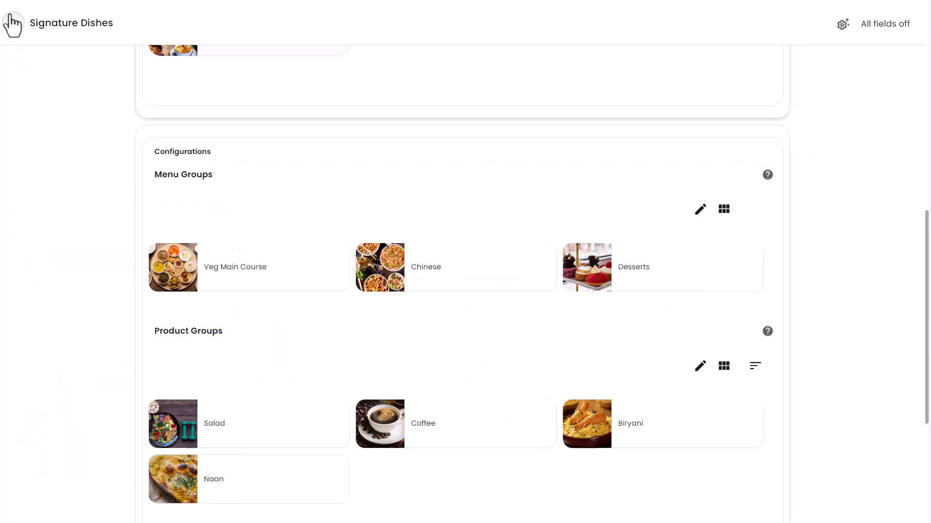
click(13, 22)
click(748, 255)
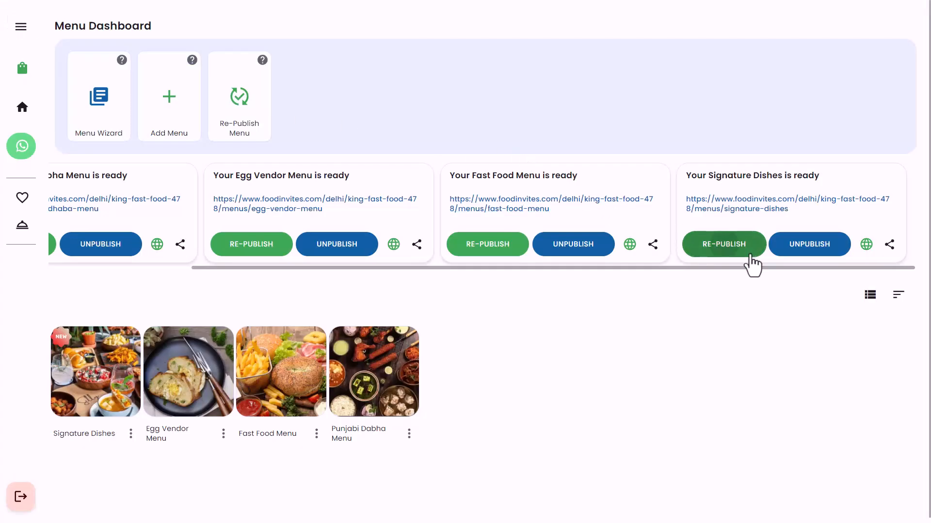
click(544, 287)
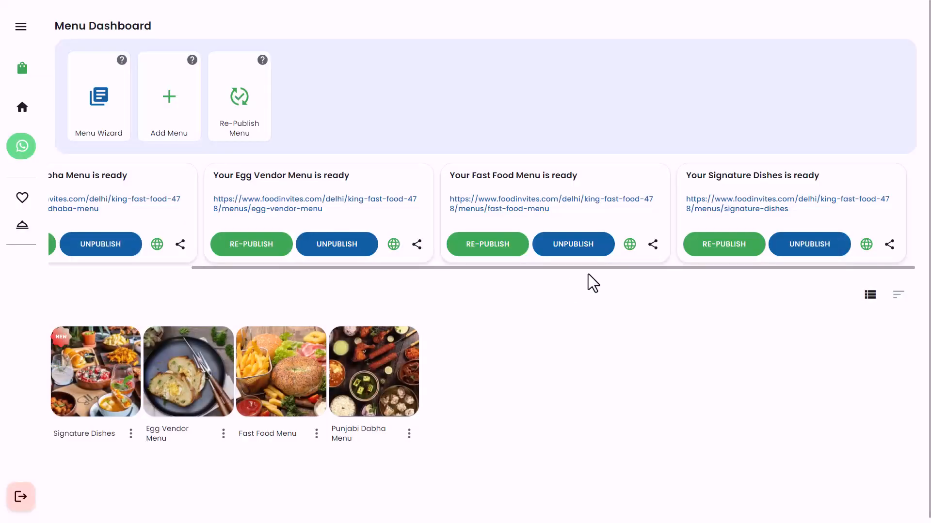
Open the re-published Signature Dishes customer page and check the menu group order from Veg Main Course through Chinese to Desserts
click(727, 209)
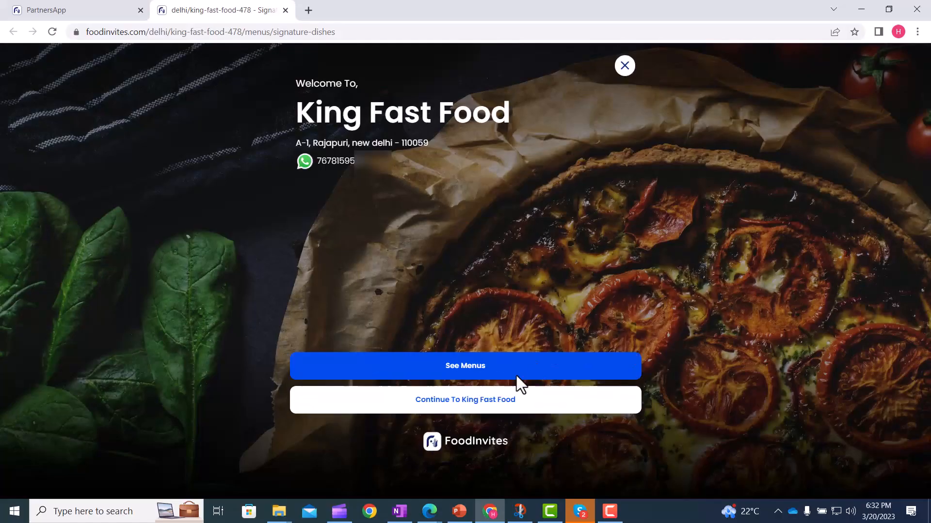
click(482, 375)
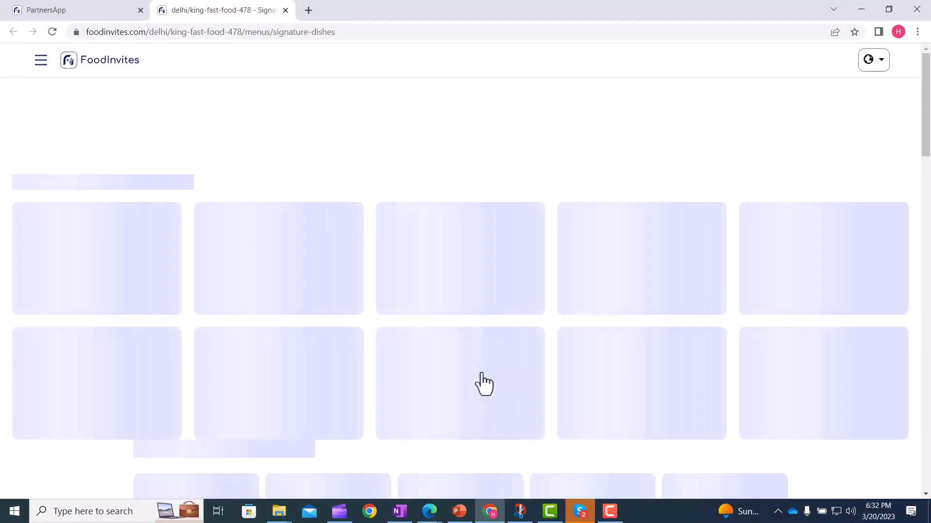
scroll(339, 349, down, 4)
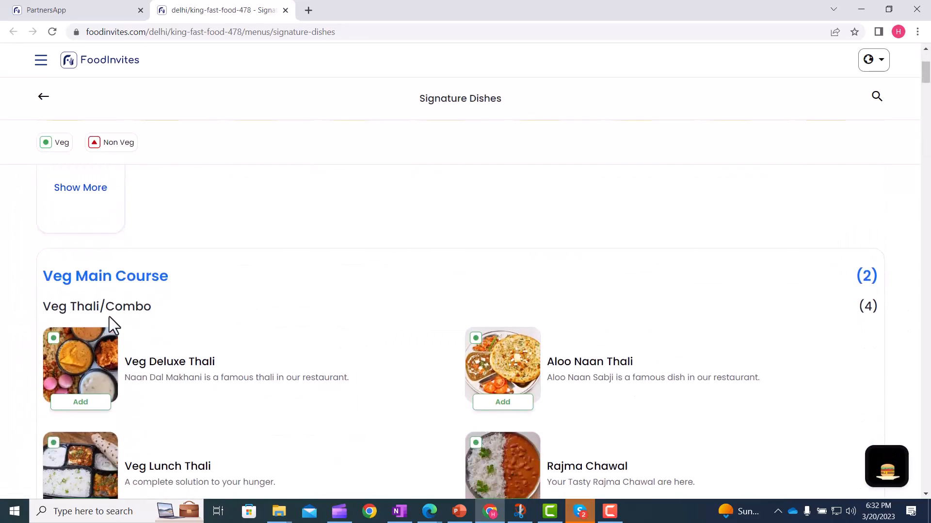
scroll(109, 317, down, 12)
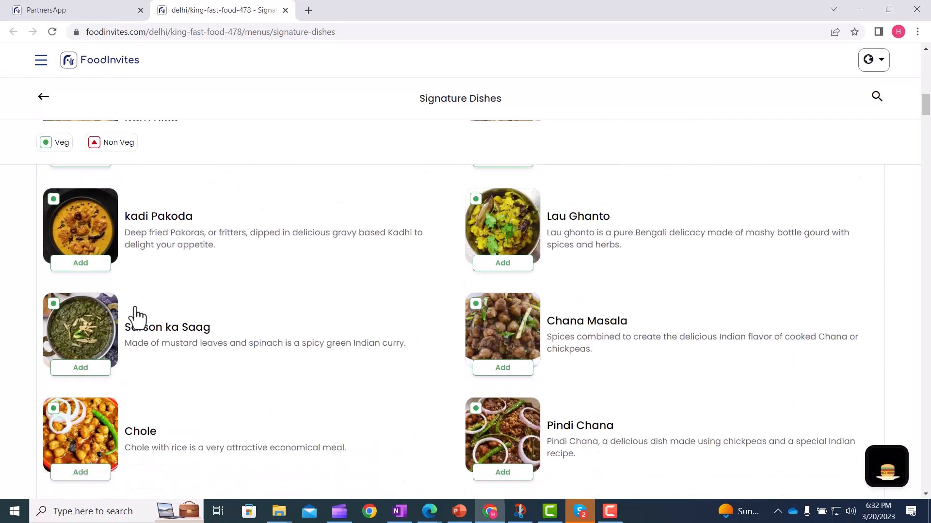
scroll(136, 315, down, 9)
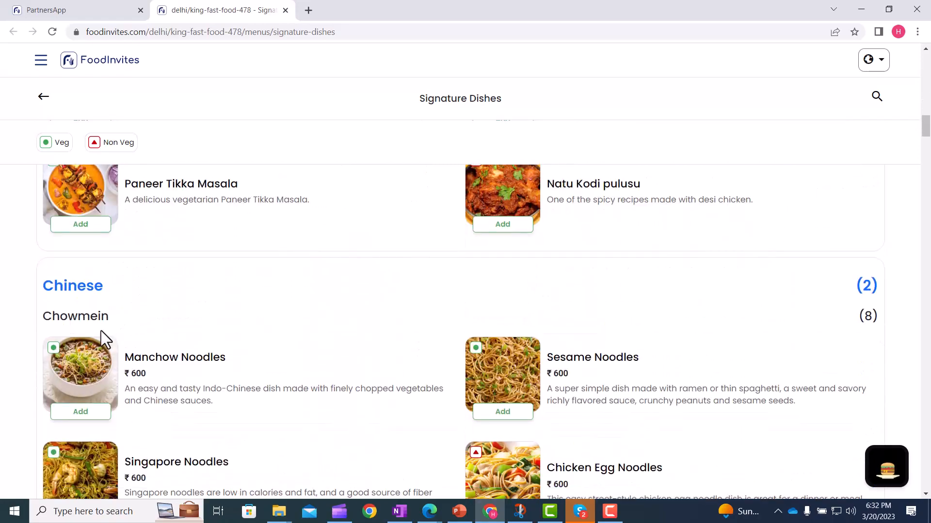
scroll(507, 291, down, 11)
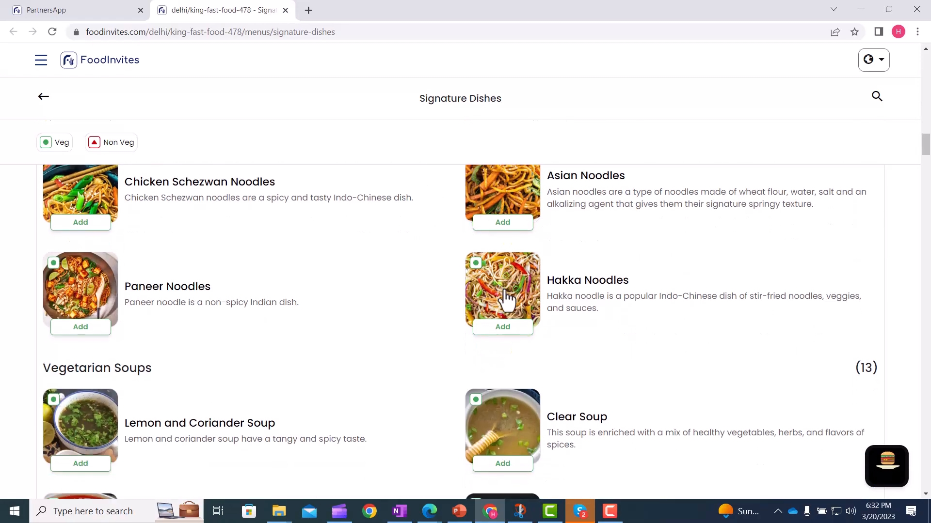
scroll(507, 301, down, 10)
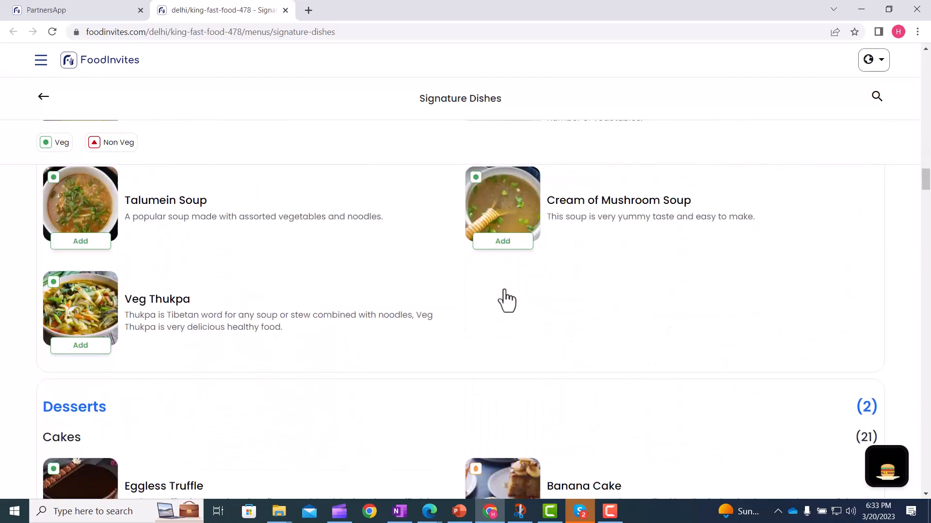
scroll(504, 289, down, 2)
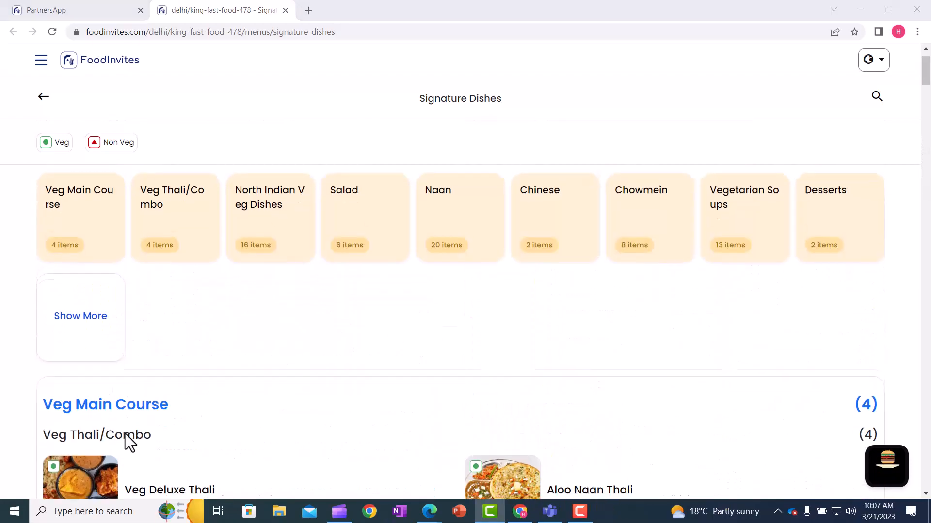
scroll(125, 435, down, 2)
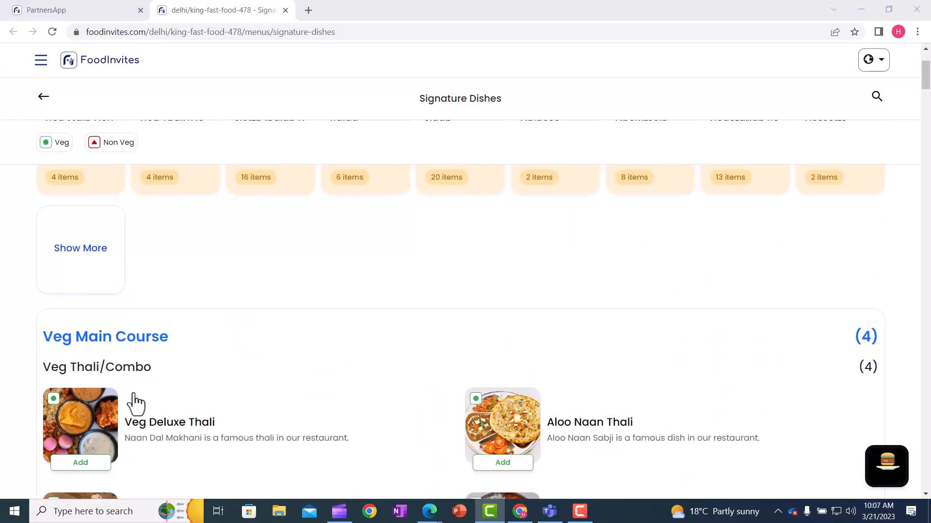
Examine the order of the Veg Thali/Combo and North Indian Veg Dishes product groups under Veg Main Course
scroll(136, 404, down, 6)
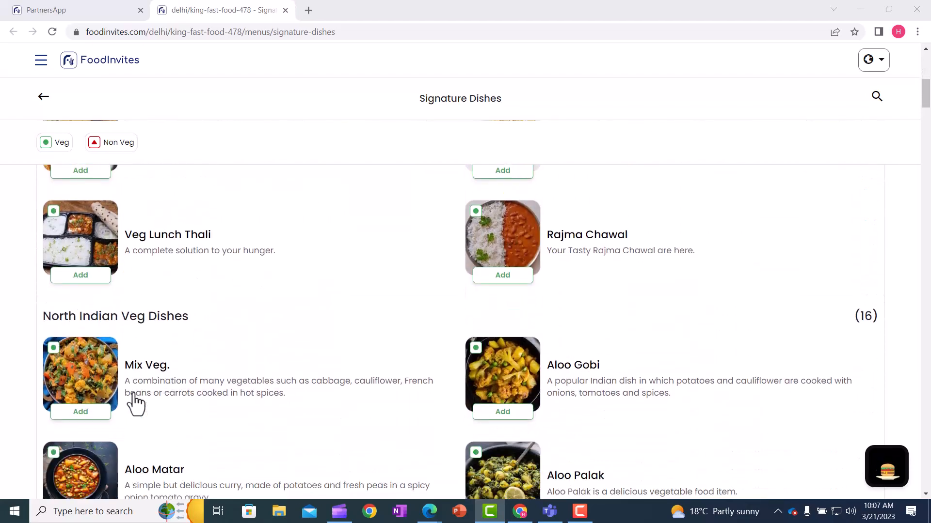
scroll(148, 323, up, 5)
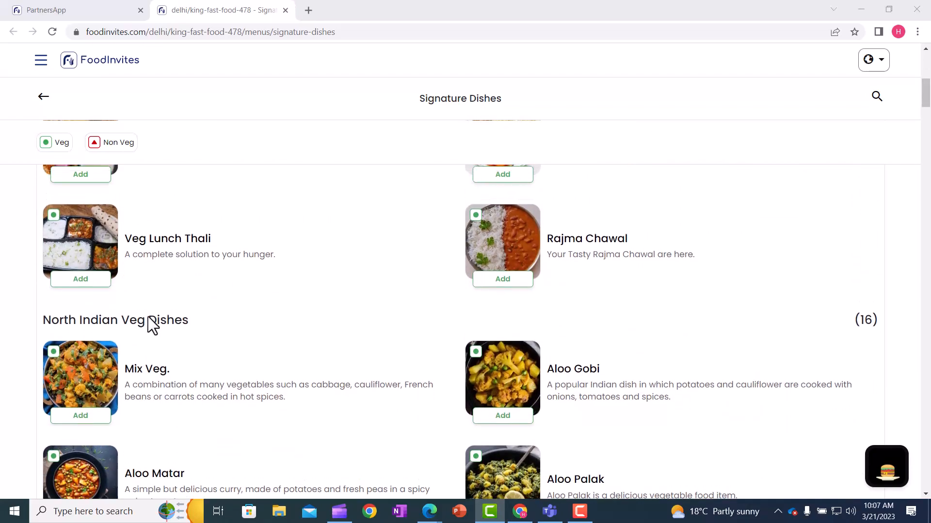
scroll(148, 318, up, 1)
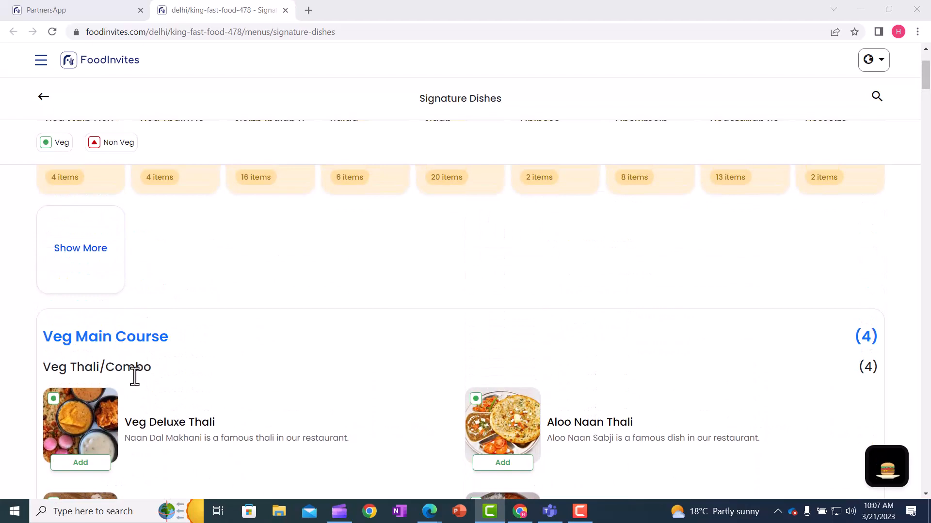
Edit the Veg Main Course group within the Signature Dishes menu and bring up the ordering of its selected product groups
scroll(134, 377, down, 1)
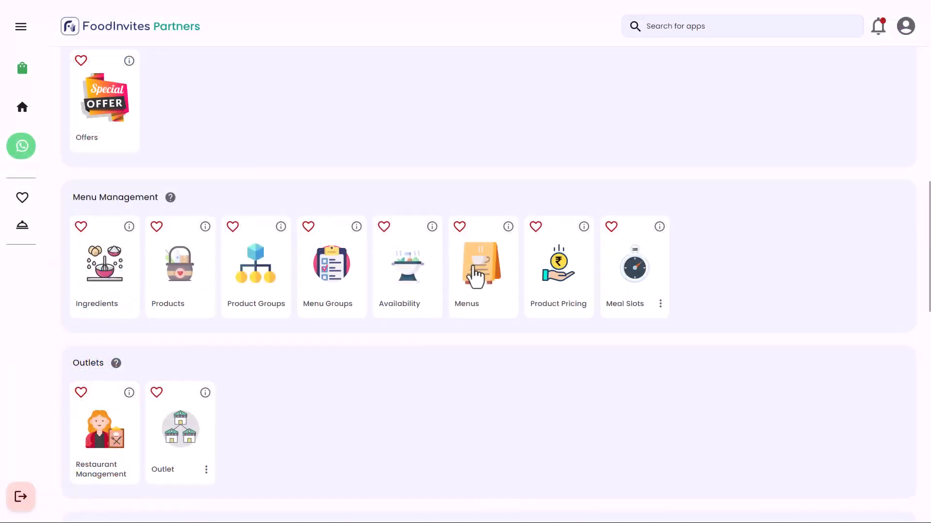
click(473, 272)
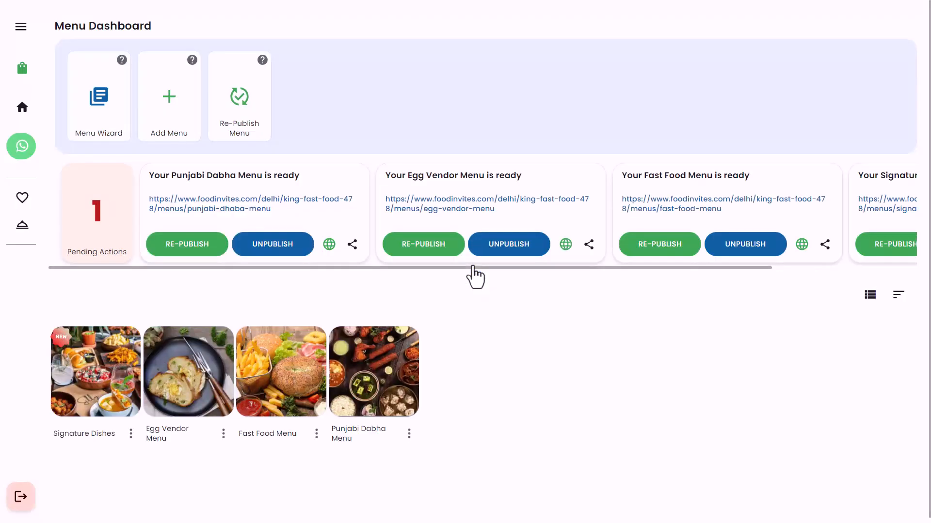
click(97, 375)
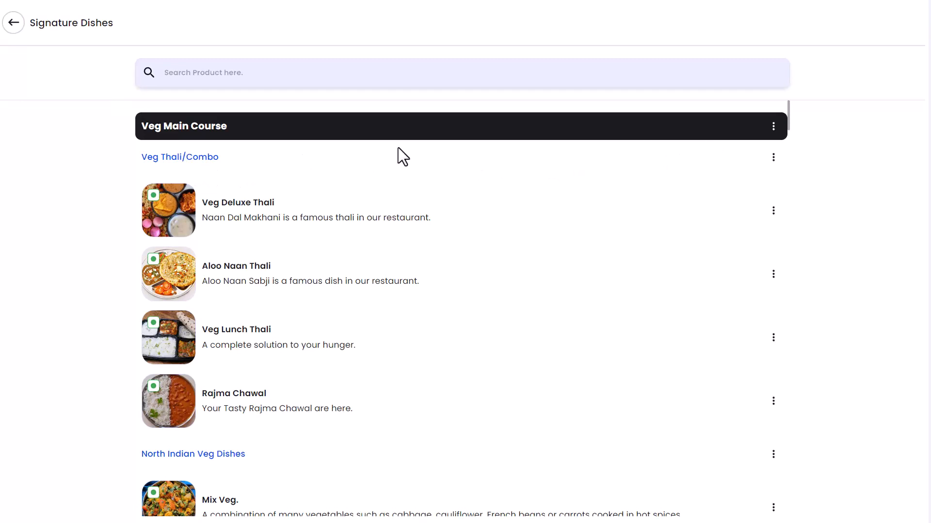
click(774, 127)
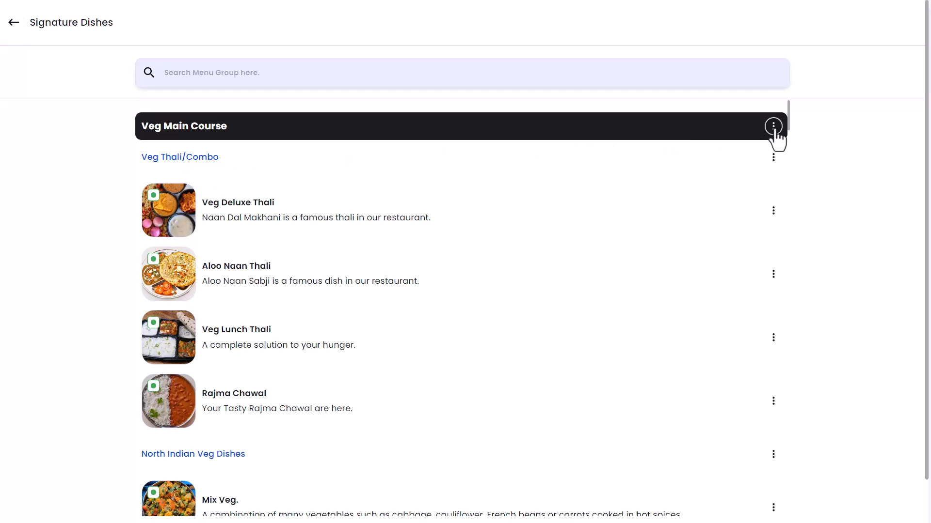
click(388, 229)
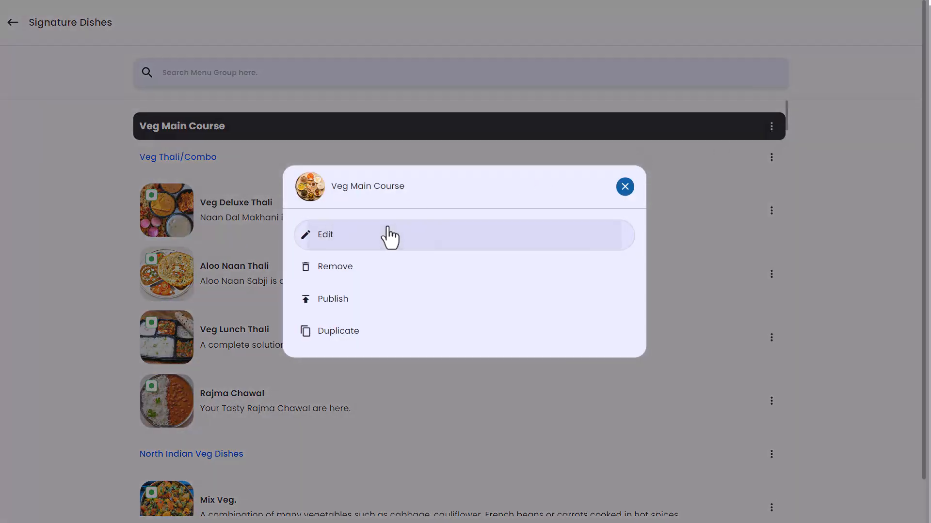
scroll(388, 227, down, 7)
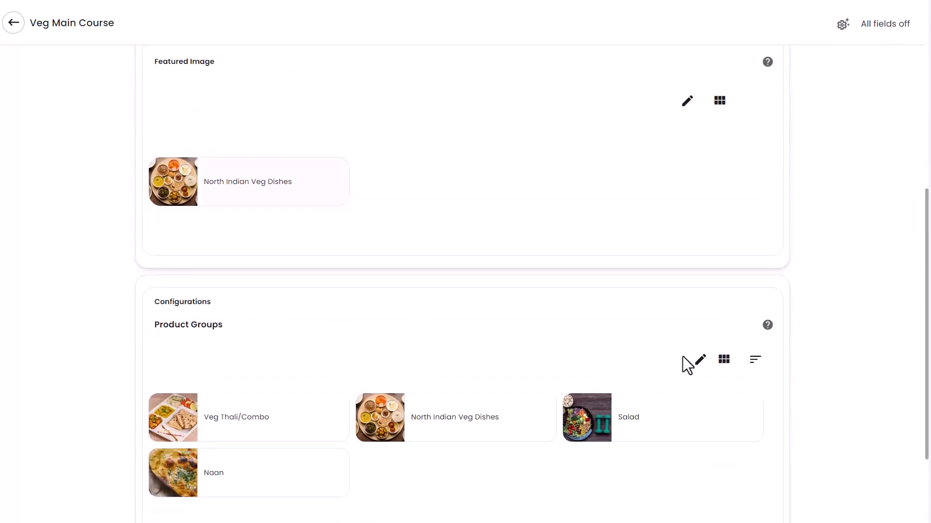
click(699, 362)
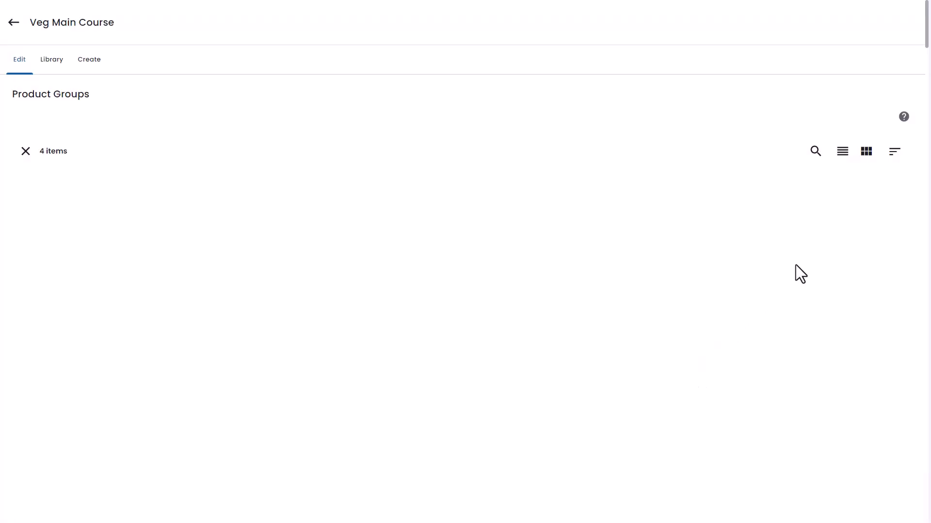
click(843, 154)
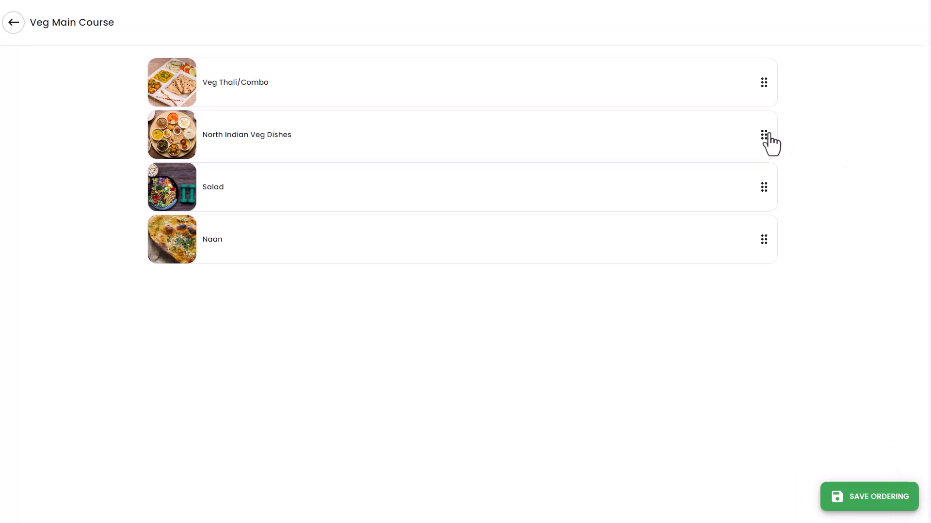
Reorder the Veg Main Course product groups as North Indian Veg Dishes, Veg Thali/Combo, Naan, Salad and save the ordering
drag(768, 135, 765, 80)
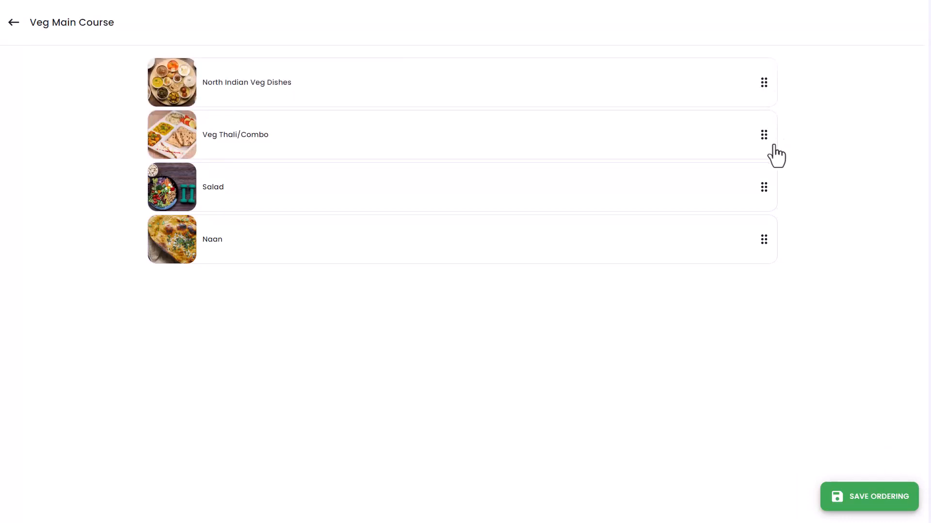
drag(764, 187, 763, 239)
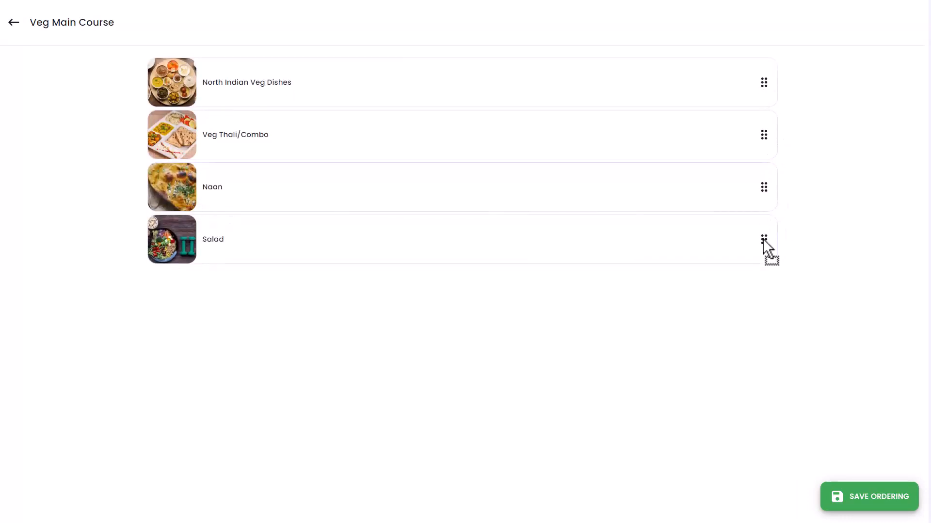
click(875, 494)
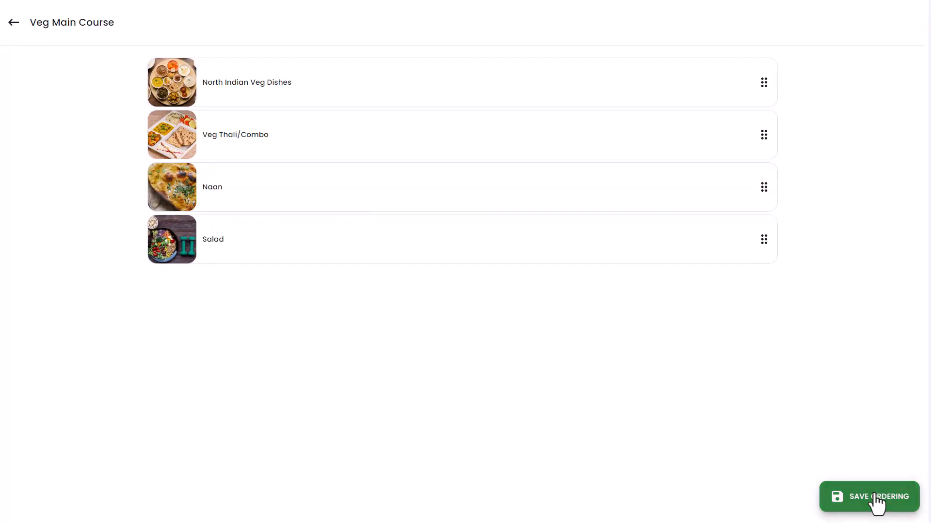
Go back to the menu dashboard and re-publish Signature Dishes with the new product group order
click(21, 31)
click(21, 31)
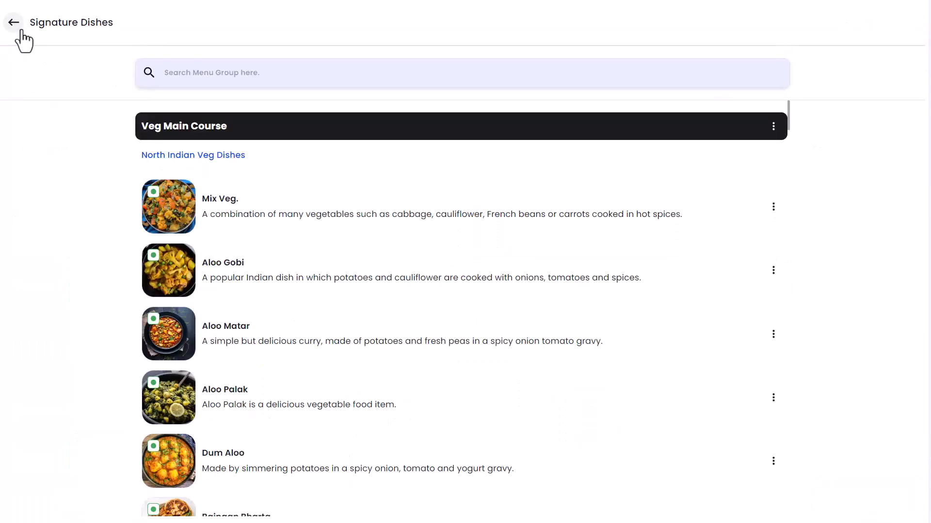
click(22, 26)
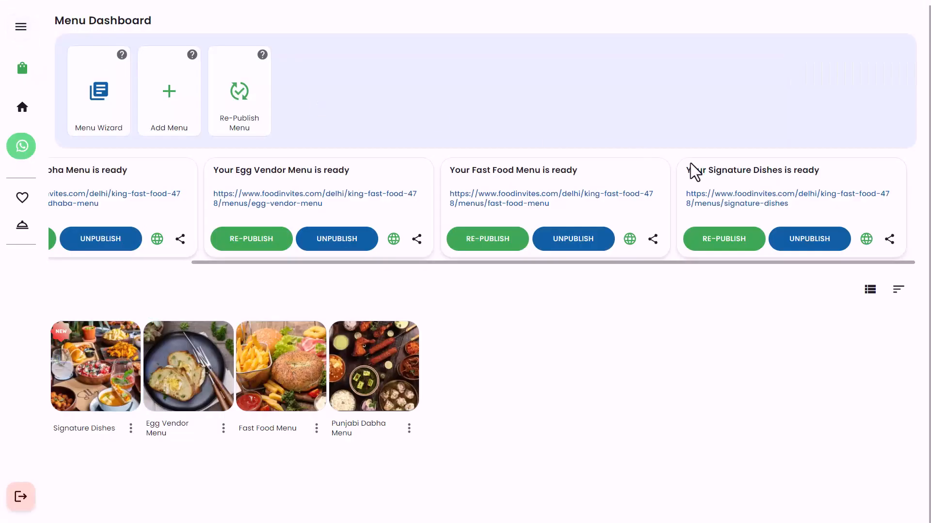
click(737, 239)
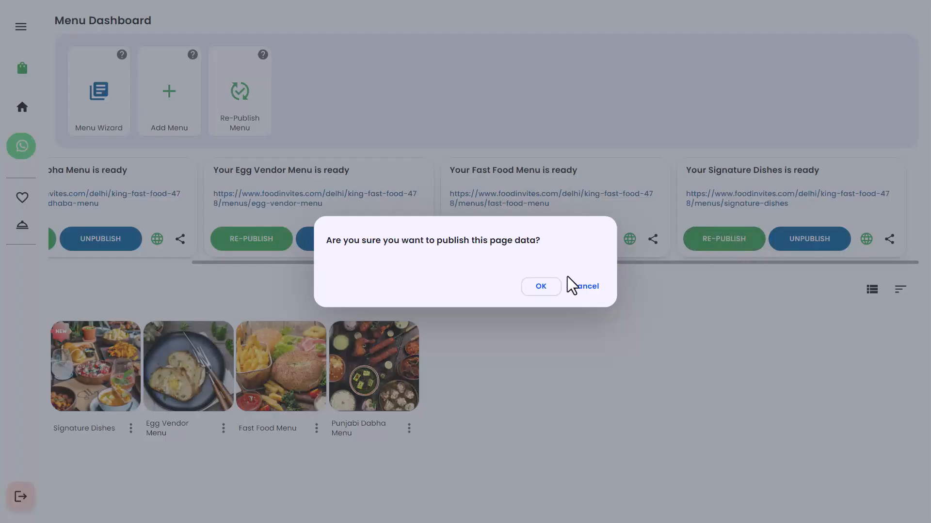
click(541, 288)
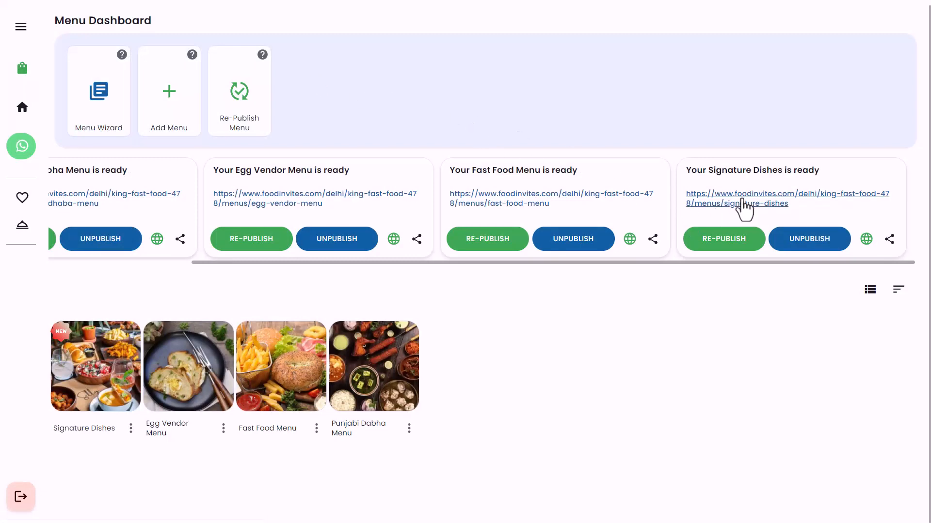
Open the Signature Dishes customer page and check the order of the product groups under Veg Main Course
click(744, 204)
click(467, 376)
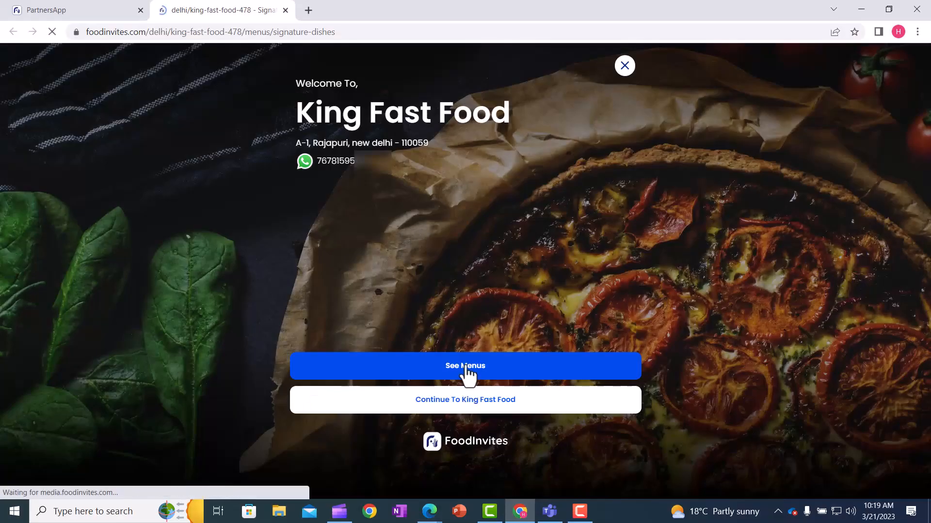
scroll(354, 332, down, 1)
scroll(348, 334, down, 3)
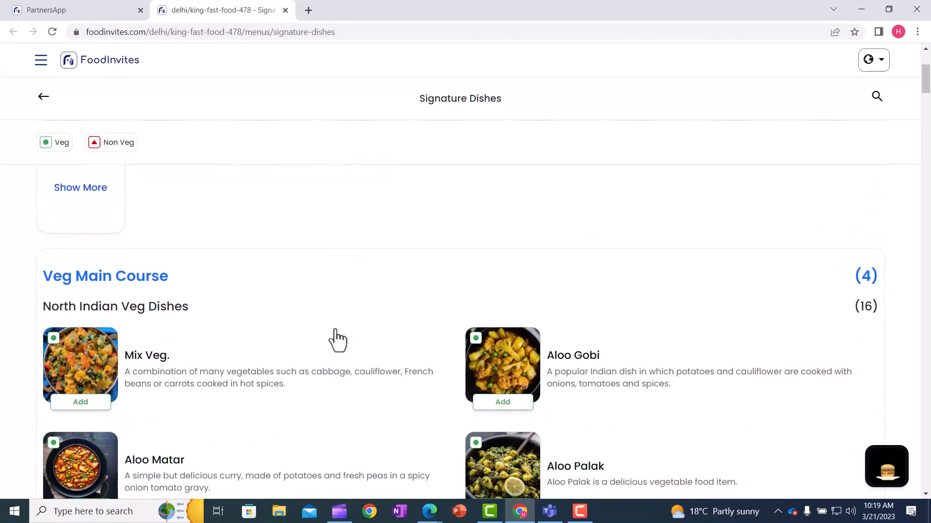
scroll(147, 312, down, 10)
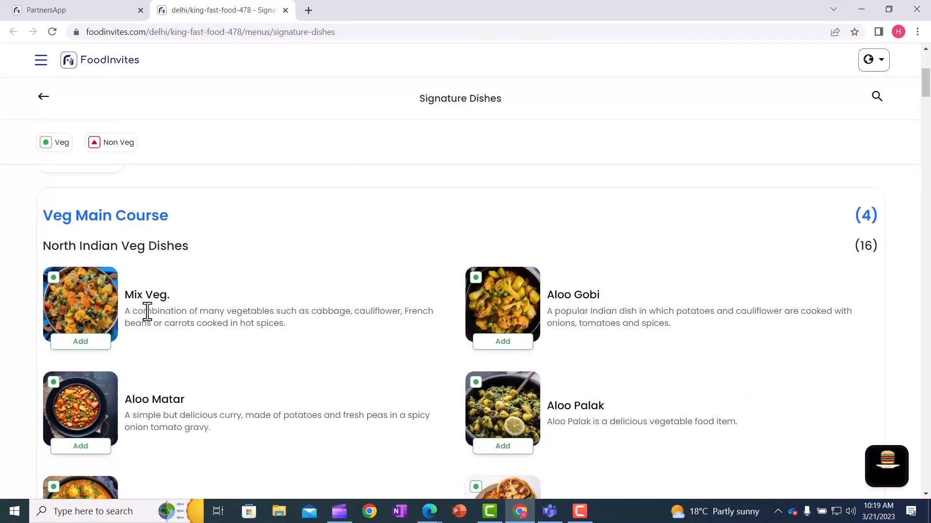
scroll(146, 317, down, 9)
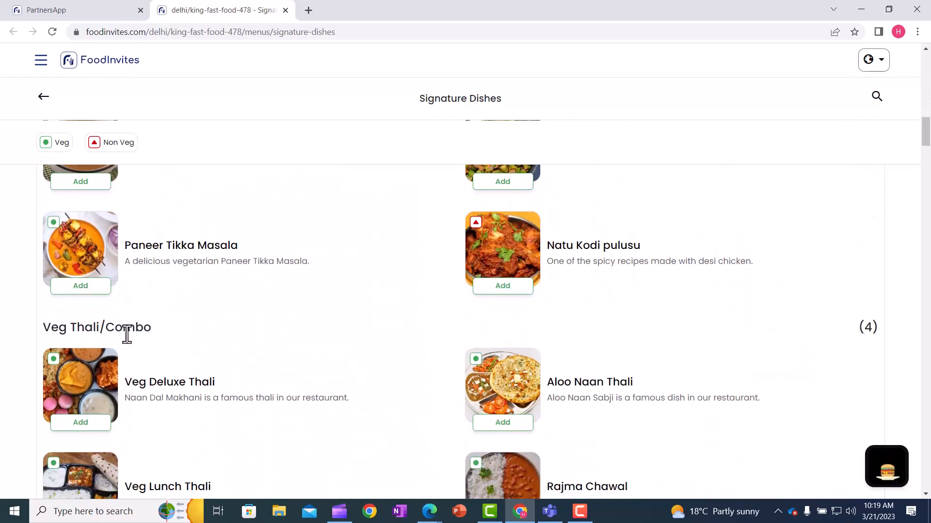
scroll(127, 337, down, 9)
scroll(124, 337, up, 1)
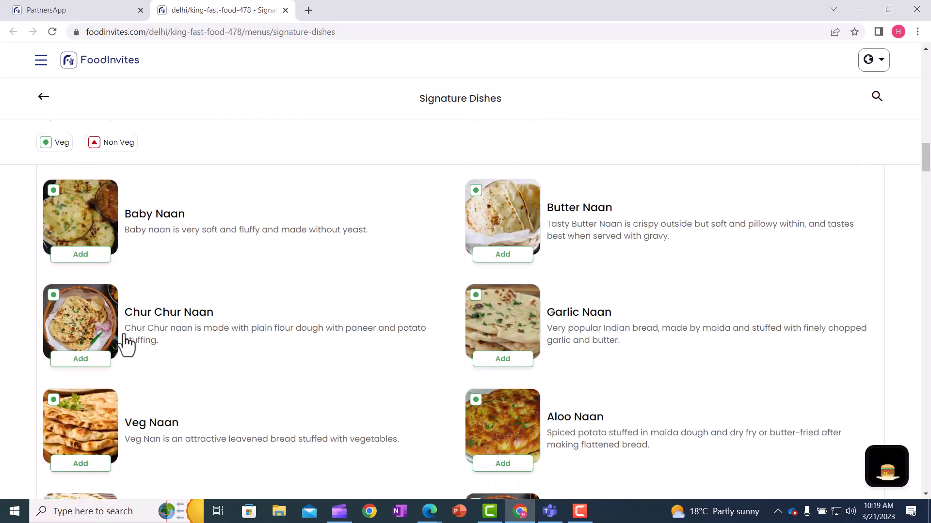
scroll(82, 202, down, 13)
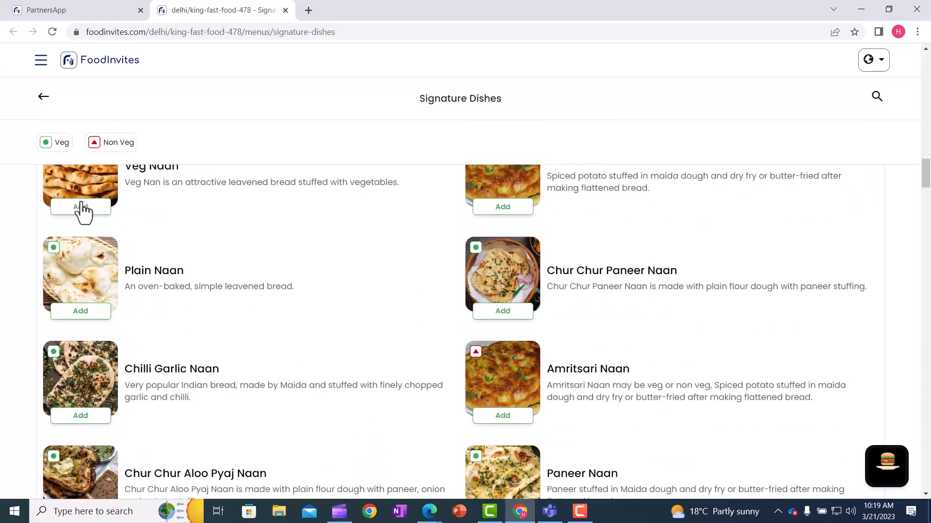
scroll(80, 202, down, 10)
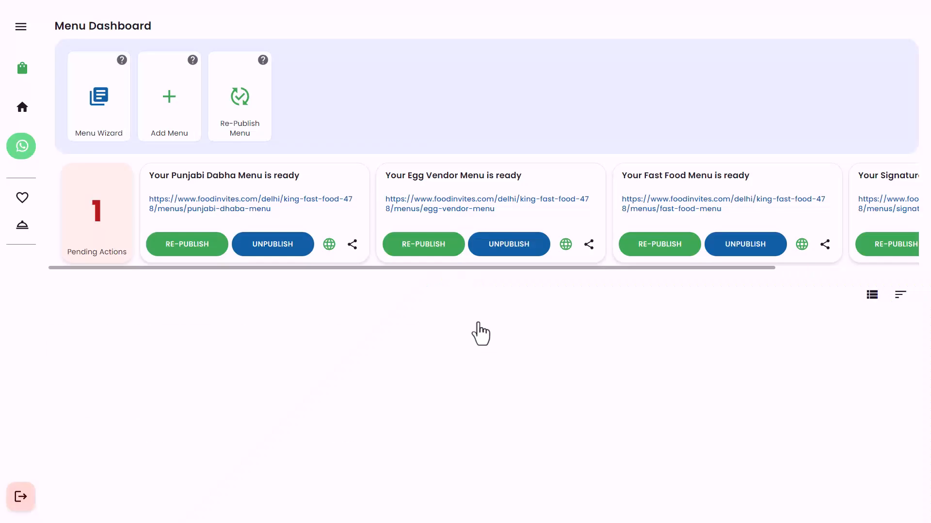
Edit the North Indian Veg Dishes product group within the Signature Dishes menu and bring up the ordering of its products
click(72, 373)
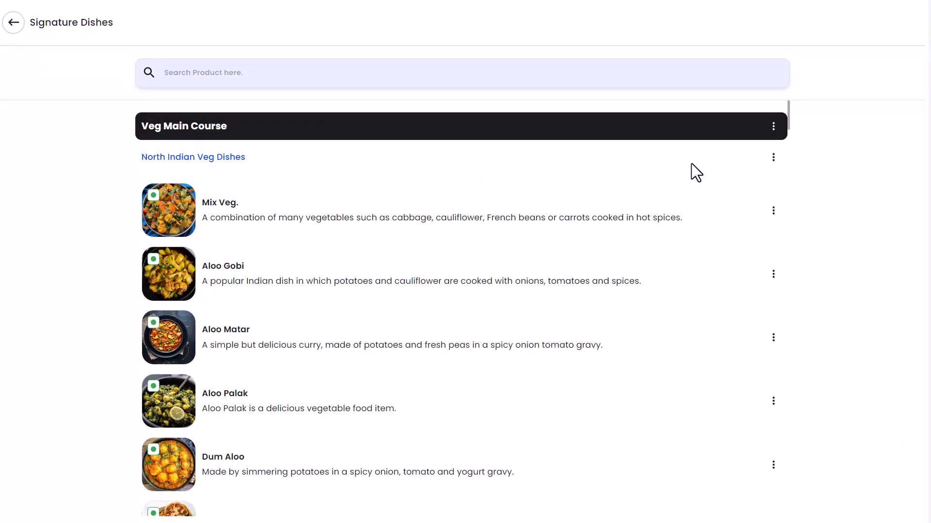
click(774, 158)
click(505, 227)
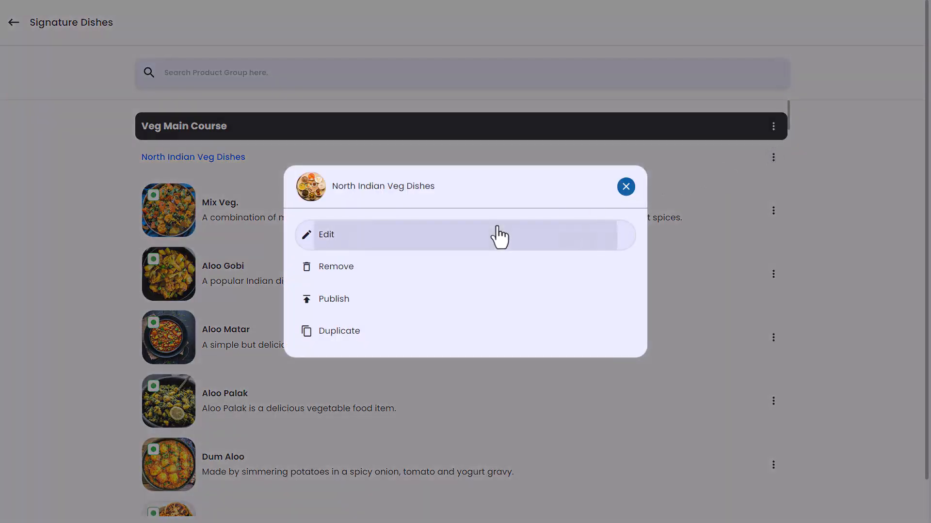
scroll(510, 235, down, 10)
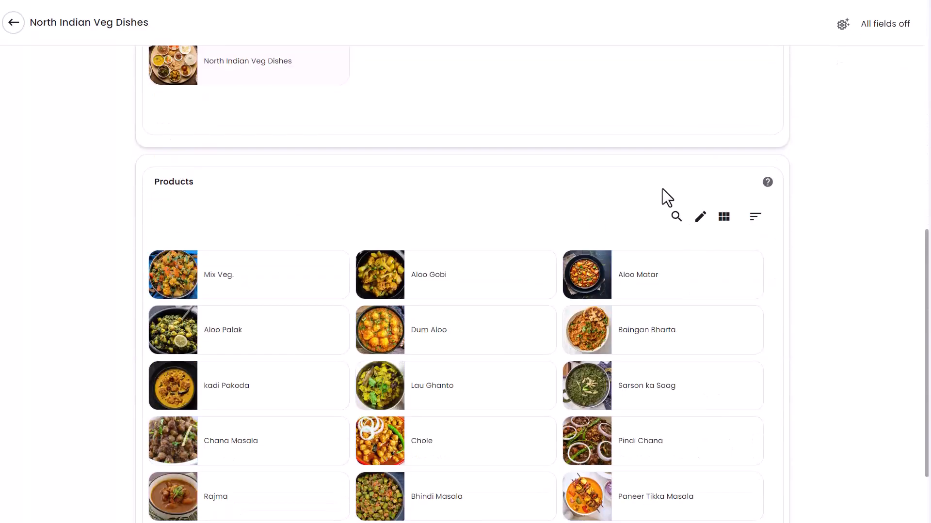
click(706, 213)
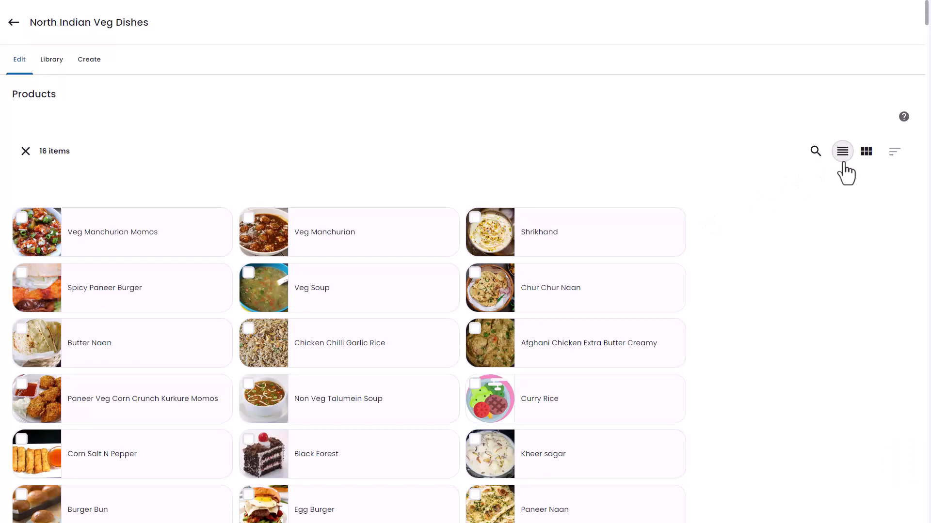
click(843, 162)
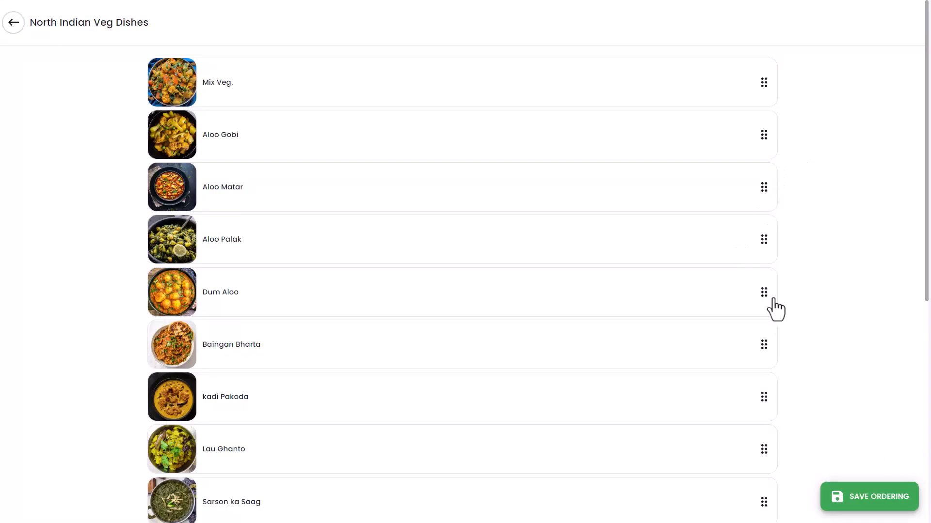
Move Dum Aloo to first place, Aloo Matar below Aloo Palak and kadi Pakoda above Baingan Bharta, and save the product ordering
drag(767, 297, 757, 83)
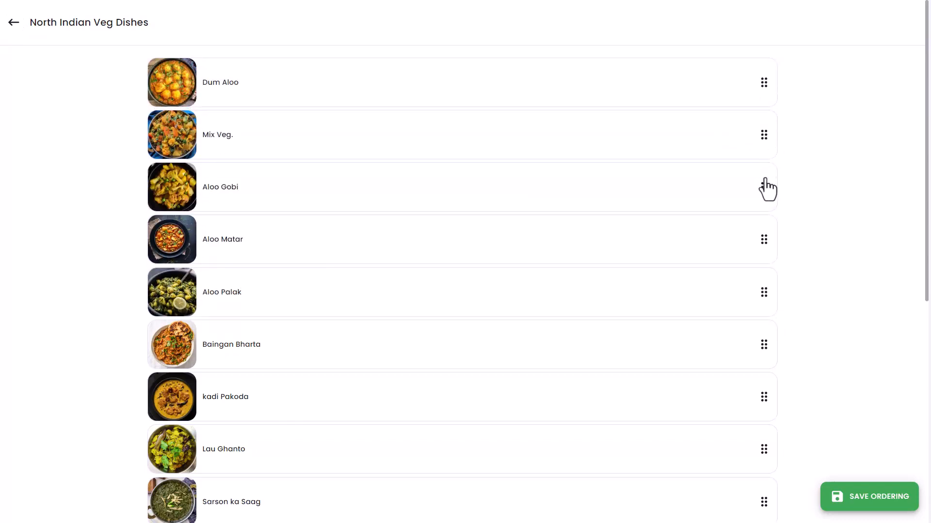
drag(765, 240, 766, 286)
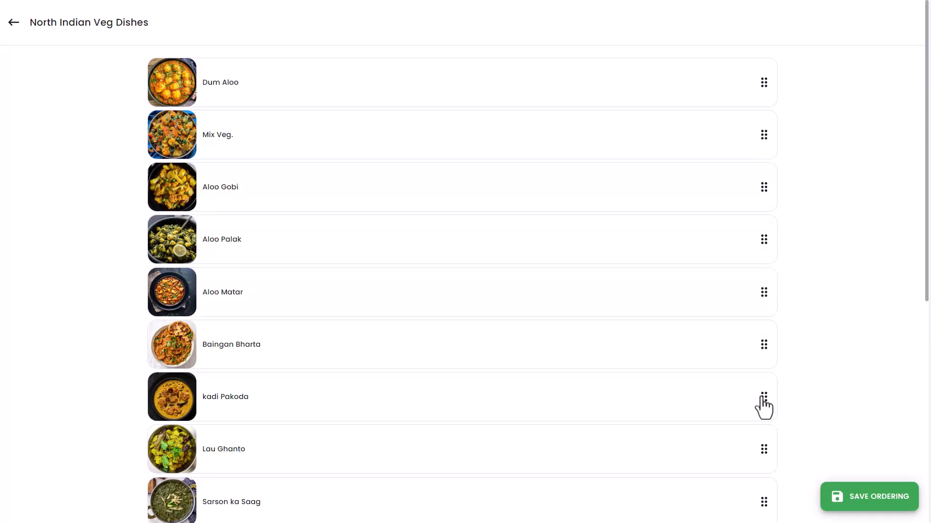
drag(762, 397, 759, 354)
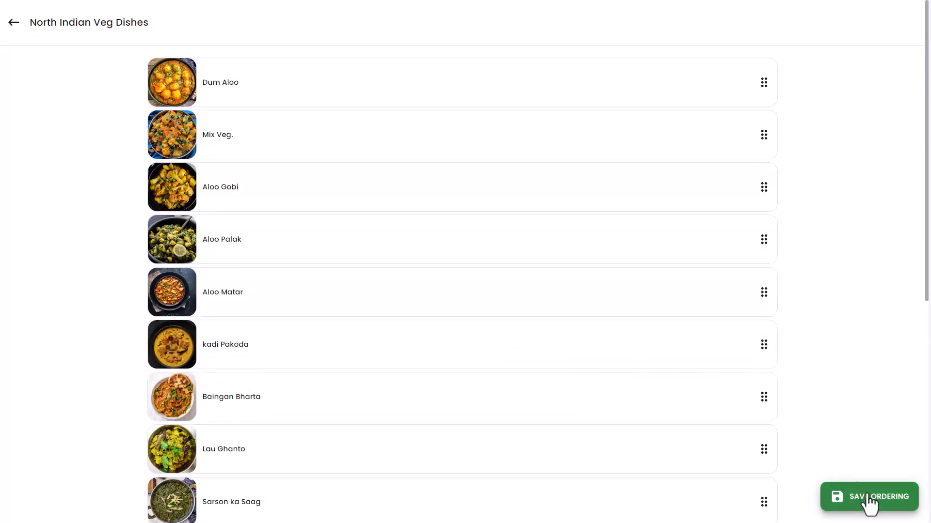
click(870, 499)
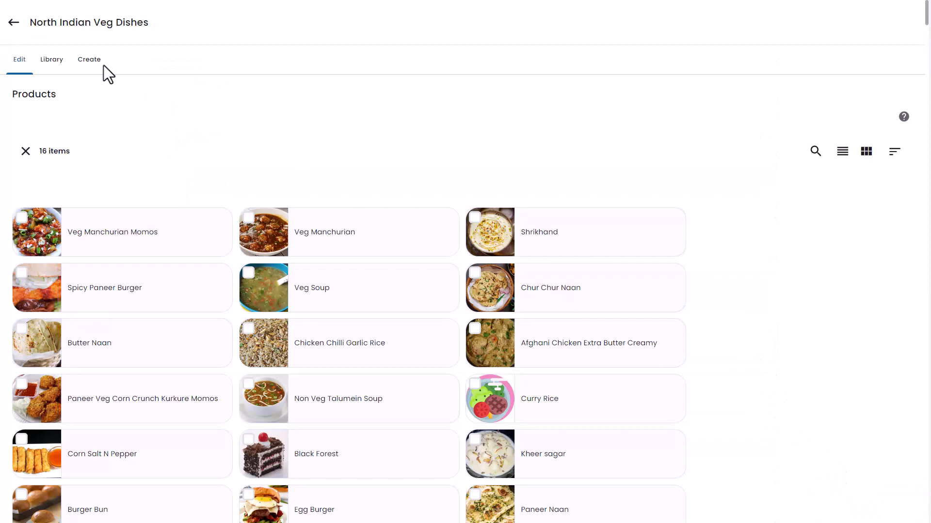
Leave the North Indian Veg Dishes editor for the menu dashboard and re-publish Signature Dishes with the new product order
click(13, 26)
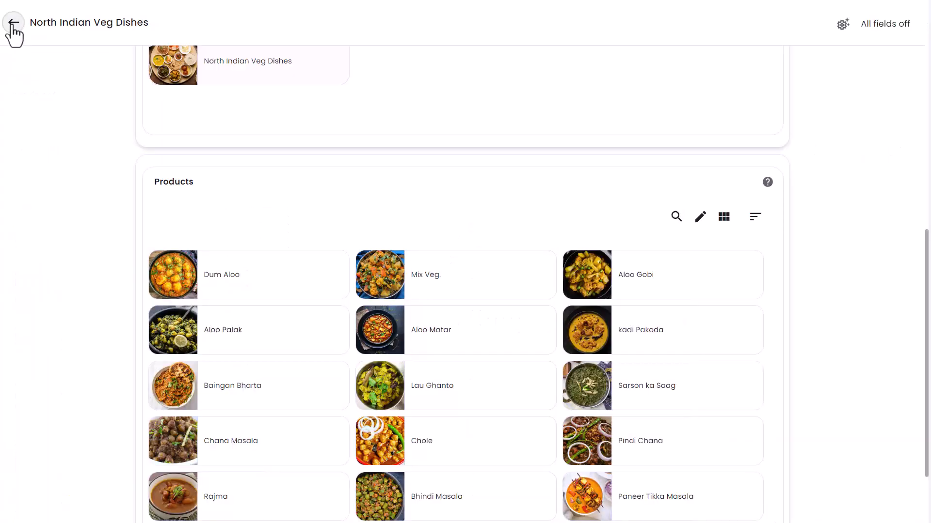
click(14, 27)
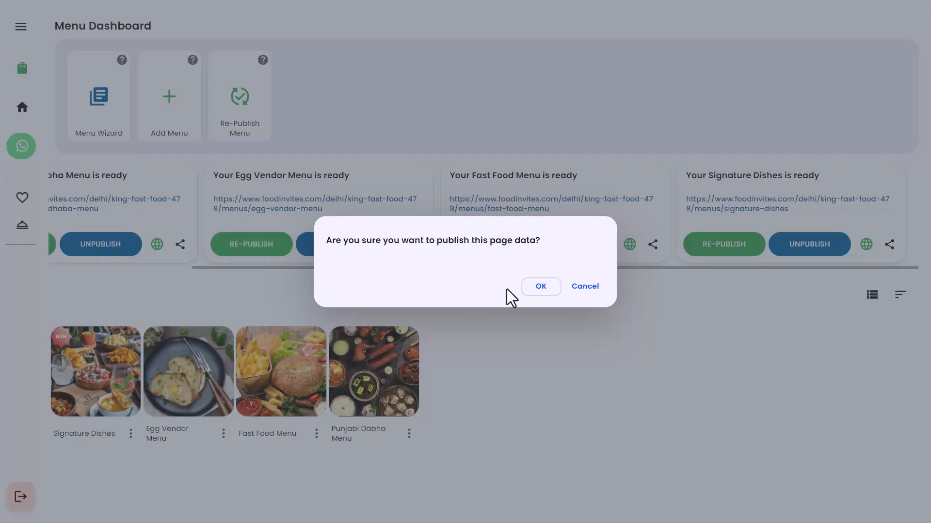
click(545, 288)
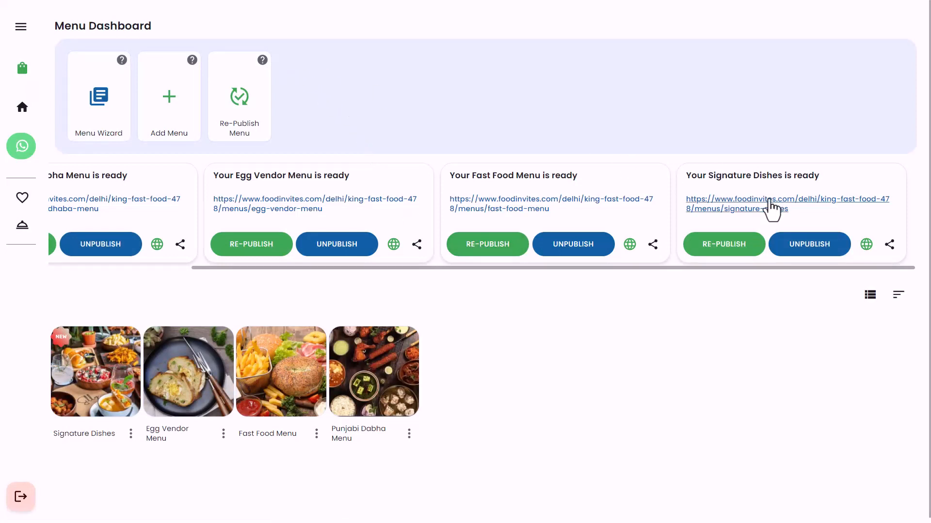
Open the Signature Dishes customer page and check the product order under North Indian Veg Dishes
click(769, 208)
click(473, 373)
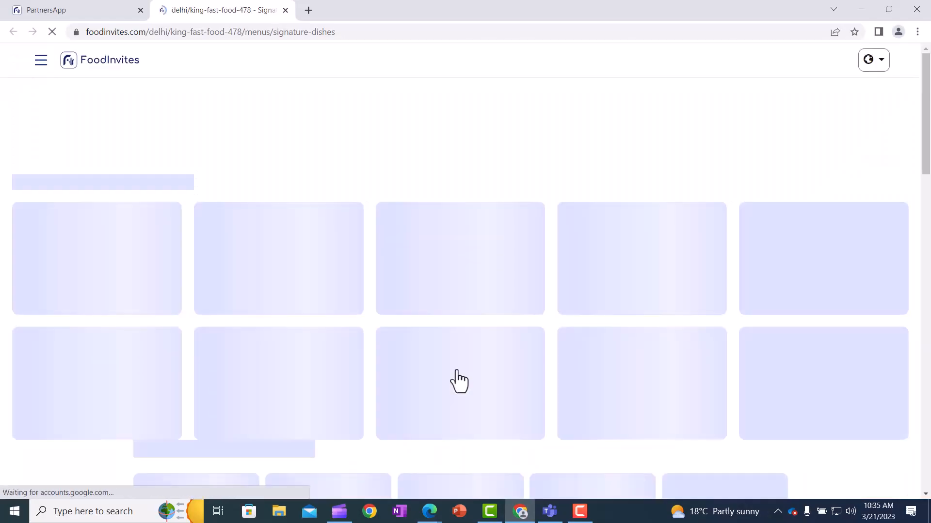
scroll(405, 365, down, 3)
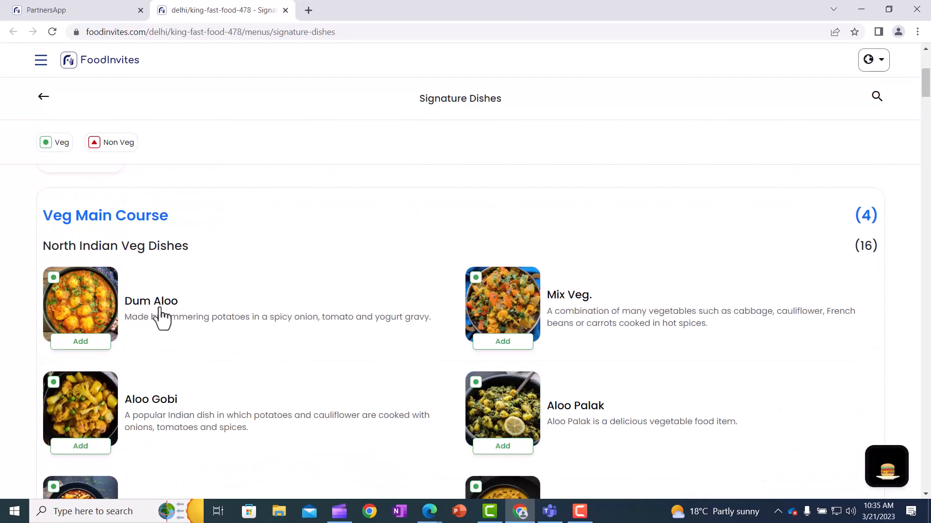
scroll(160, 315, down, 3)
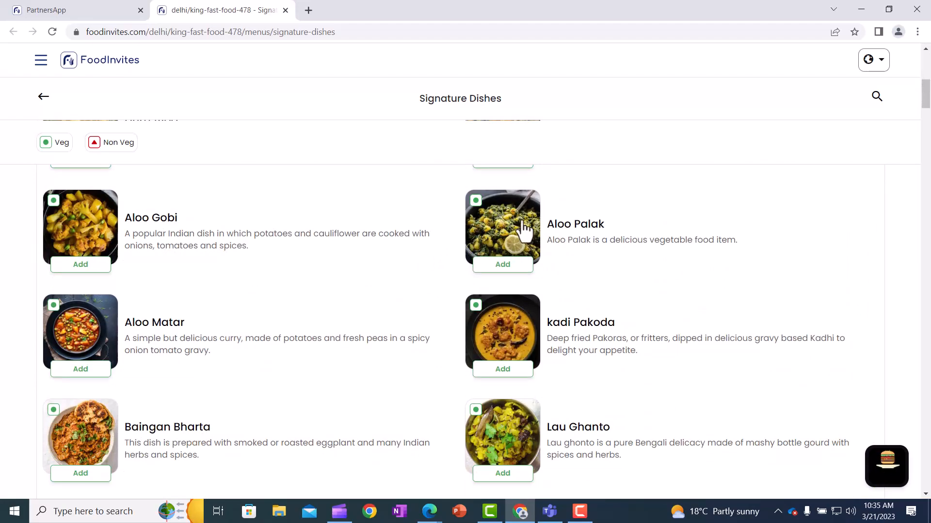
scroll(332, 266, down, 10)
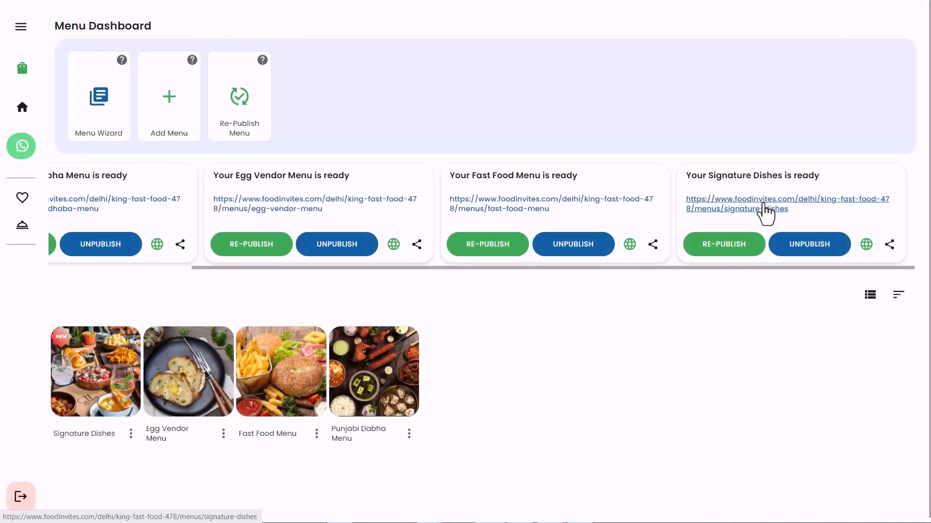
Reopen the Signature Dishes customer page and review the whole menu from Veg Main Course through Chinese to Desserts
click(765, 209)
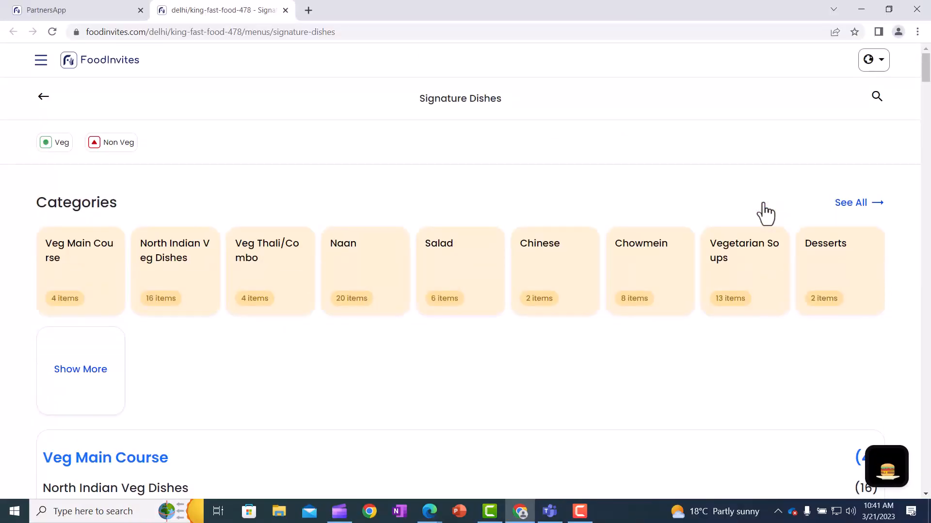
scroll(763, 204, down, 9)
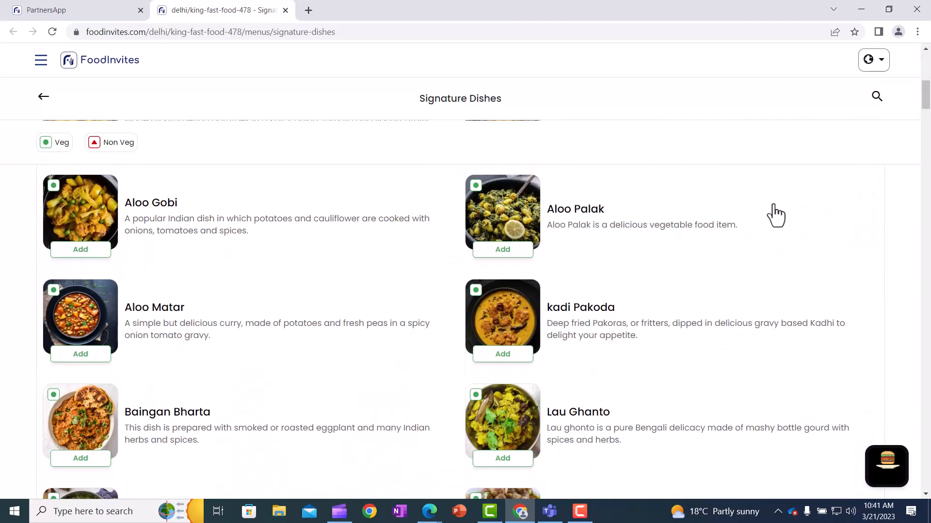
scroll(774, 206, down, 13)
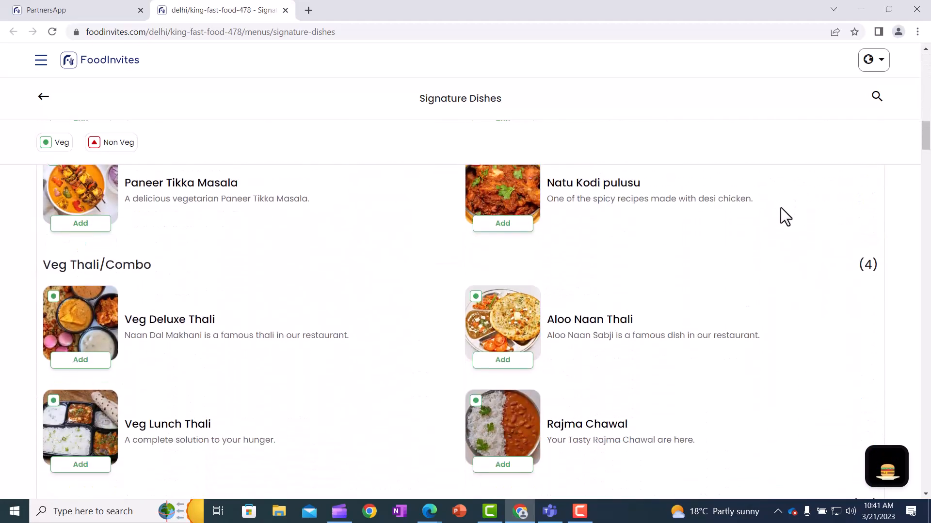
scroll(780, 208, down, 15)
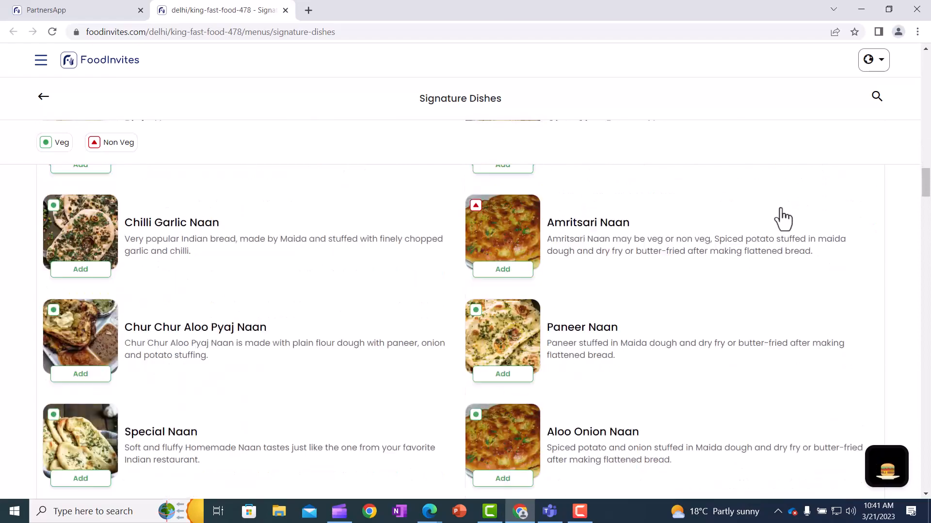
scroll(782, 218, down, 15)
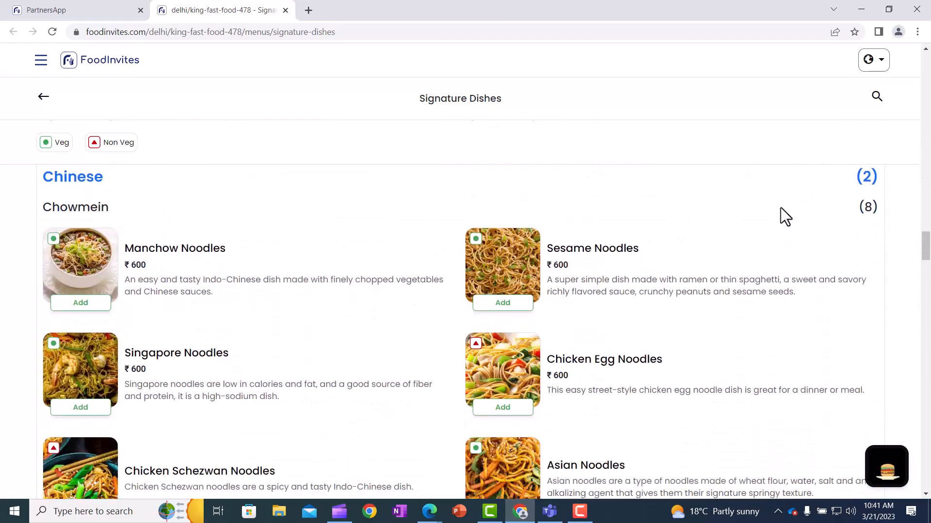
scroll(780, 208, down, 15)
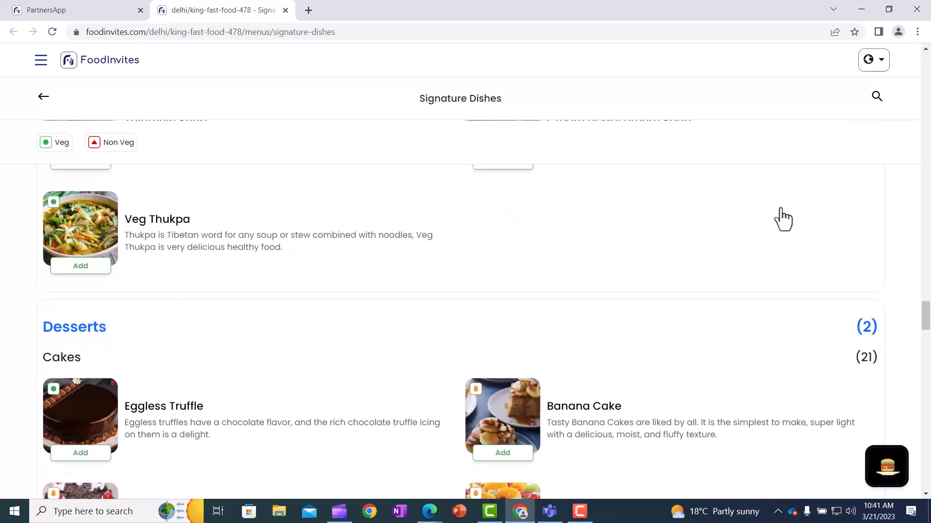
scroll(783, 219, down, 15)
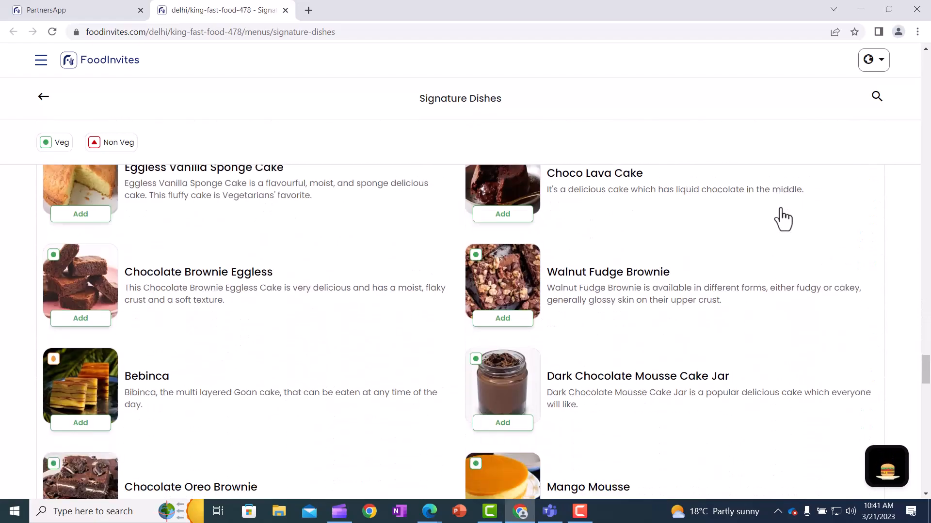
scroll(783, 219, down, 15)
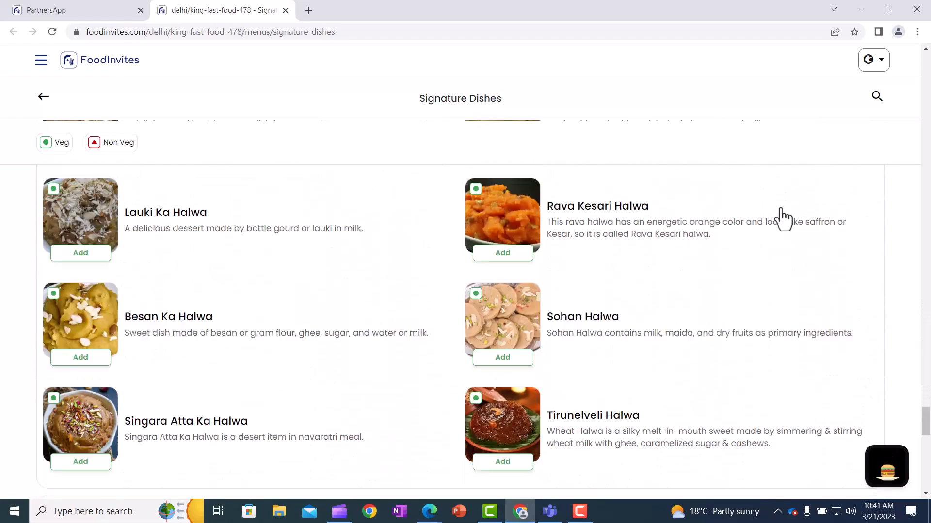
scroll(780, 218, down, 9)
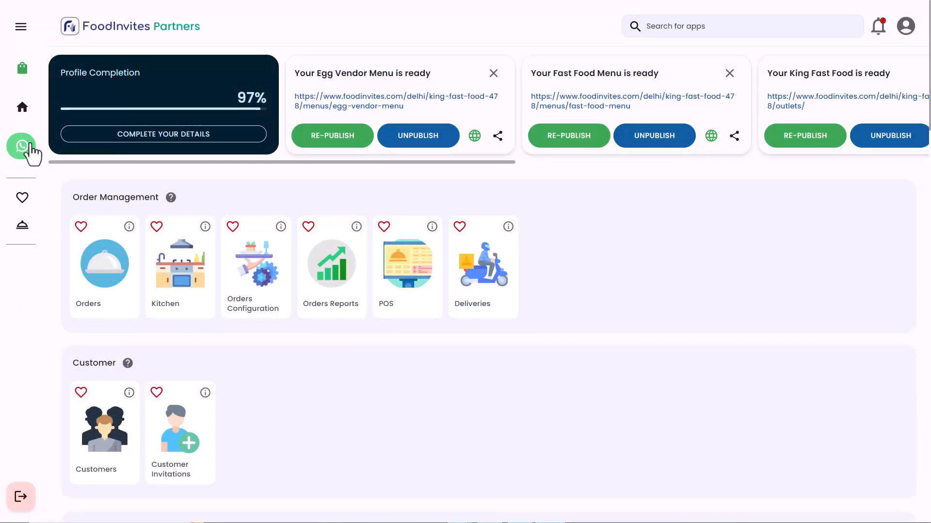
Open the WhatsApp support chat, agree to receive notifications and send the message to the support bot
click(30, 145)
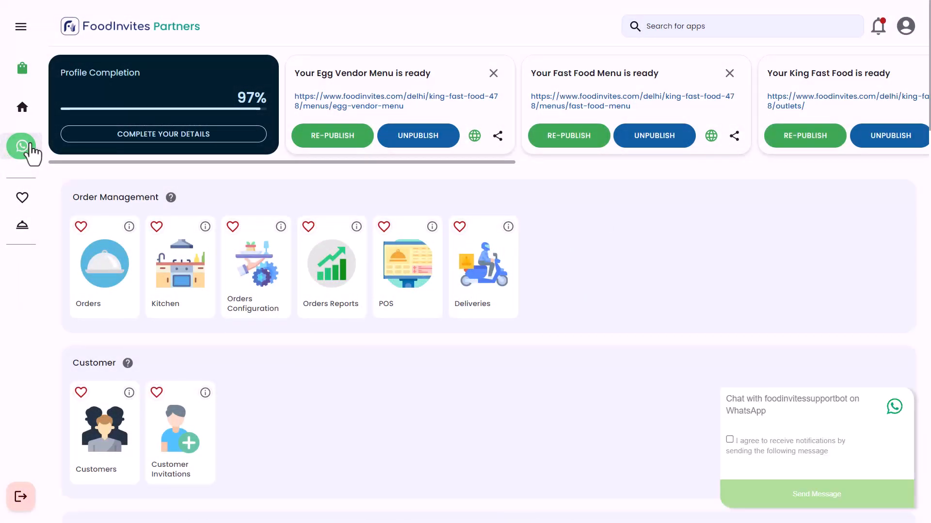
click(730, 440)
click(771, 500)
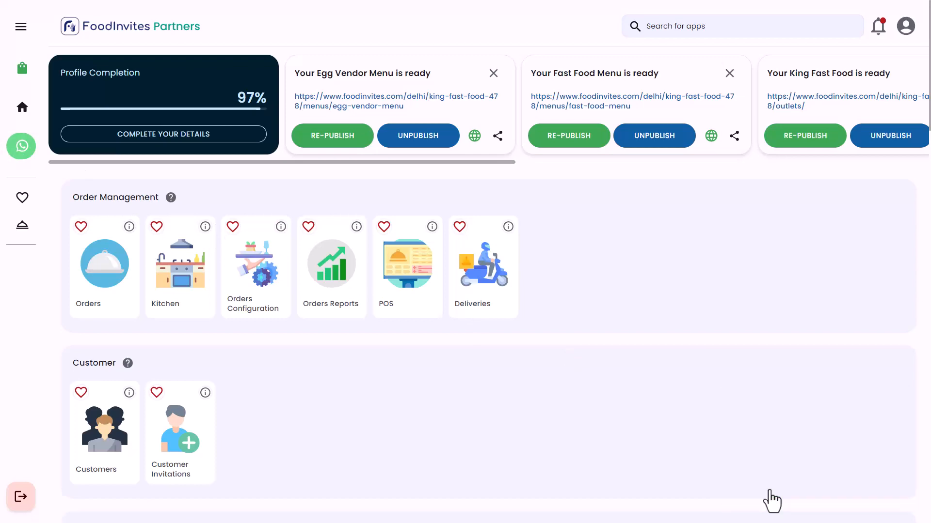